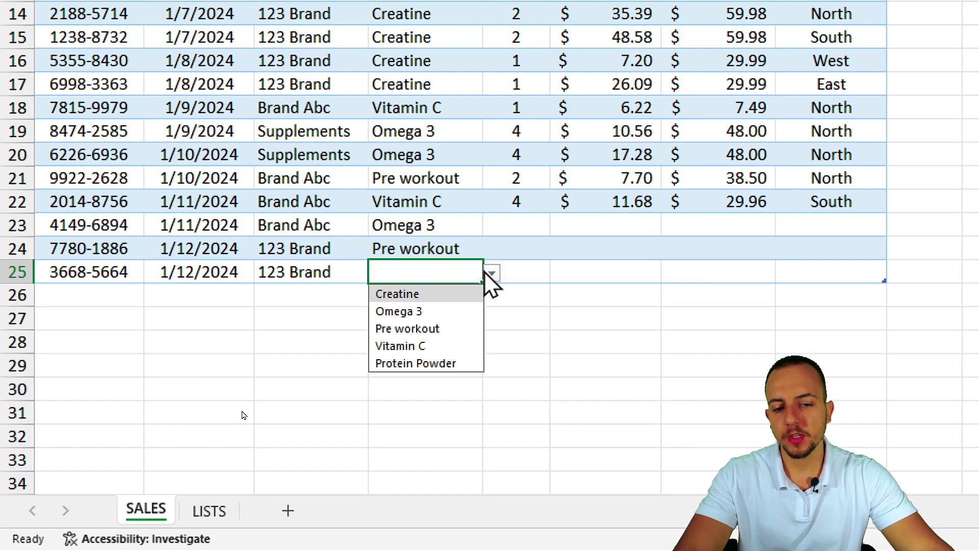
# Step: Set D25's product to Vitamin C and enter an order ID in A26 to extend the table
pyautogui.click(412, 344)
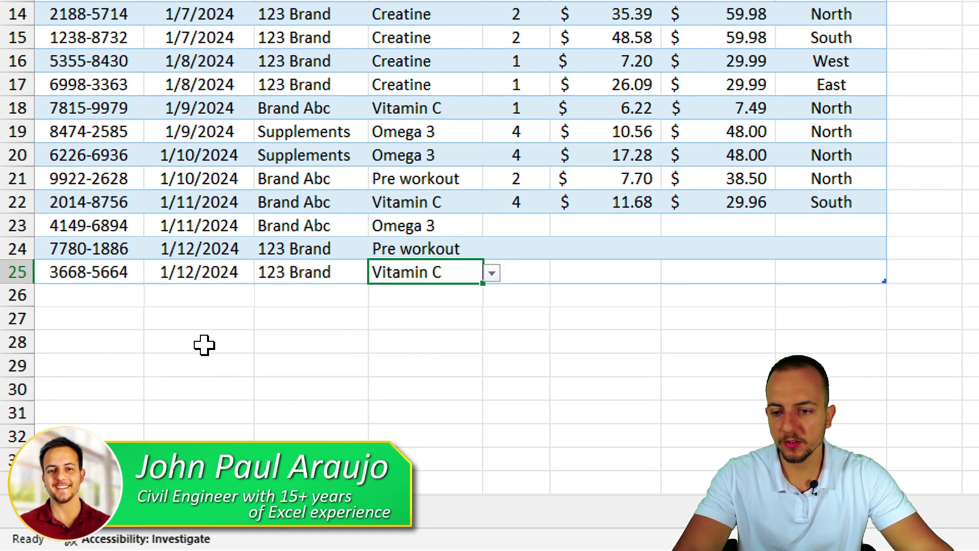
pyautogui.moveTo(15, 295); pyautogui.dragTo(51, 388)
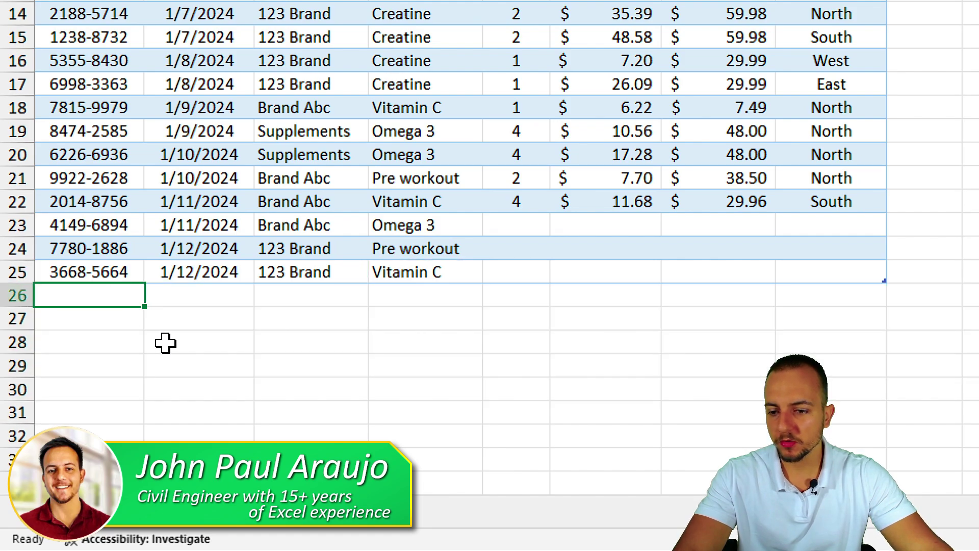
pyautogui.press('Left')
pyautogui.write('123123')
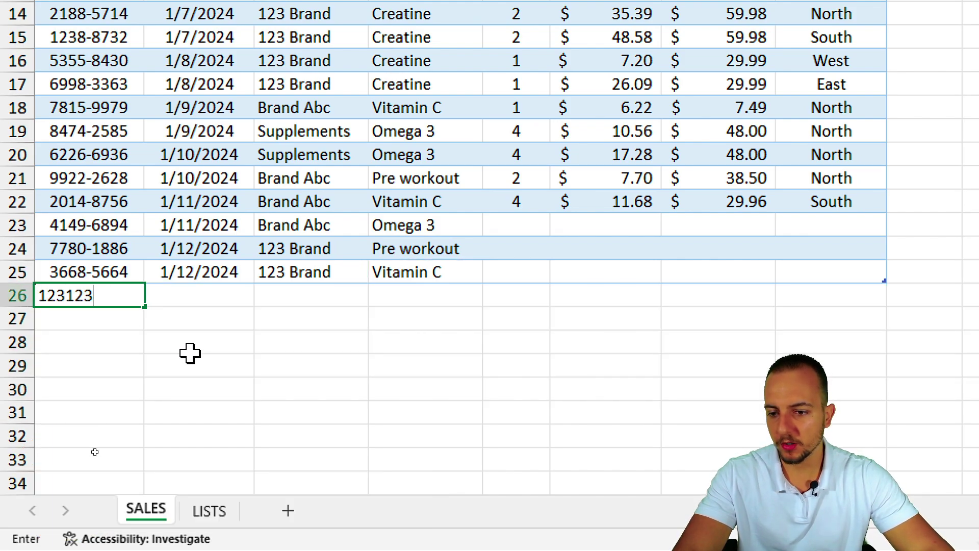
pyautogui.press('Return')
# Step: Check row 26's product drop-down without picking anything, then go to the LISTS sheet
pyautogui.click(463, 291)
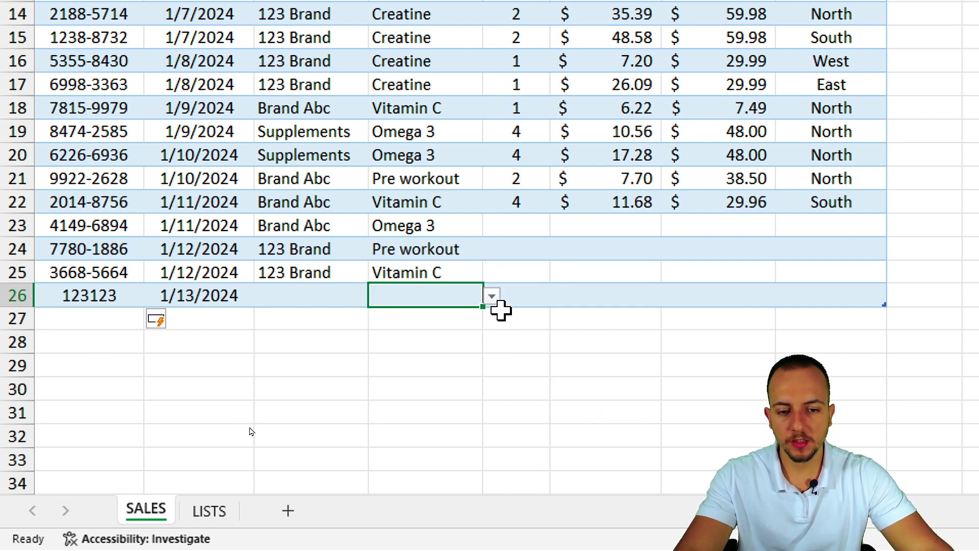
pyautogui.click(492, 297)
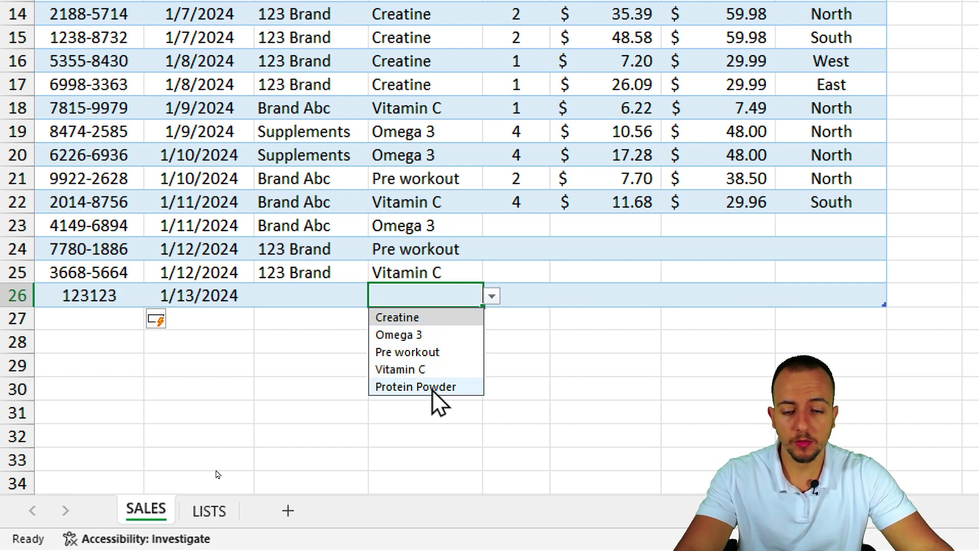
pyautogui.press('Escape')
pyautogui.click(208, 509)
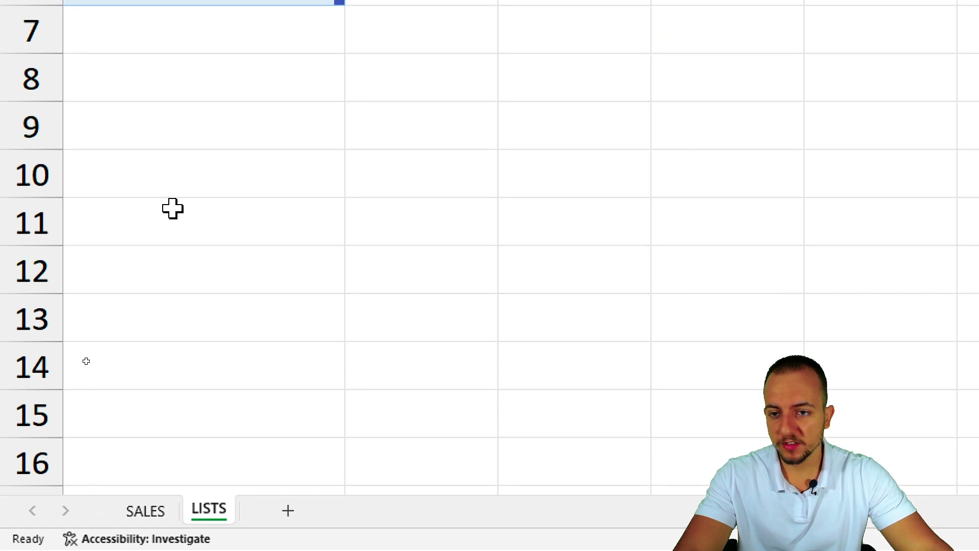
# Step: Enter B12 in A7 below Protein Powder so the PRODUCT table grows, then return to SALES
pyautogui.scroll(3, 172, 208)
pyautogui.moveTo(234, 96); pyautogui.dragTo(195, 411)
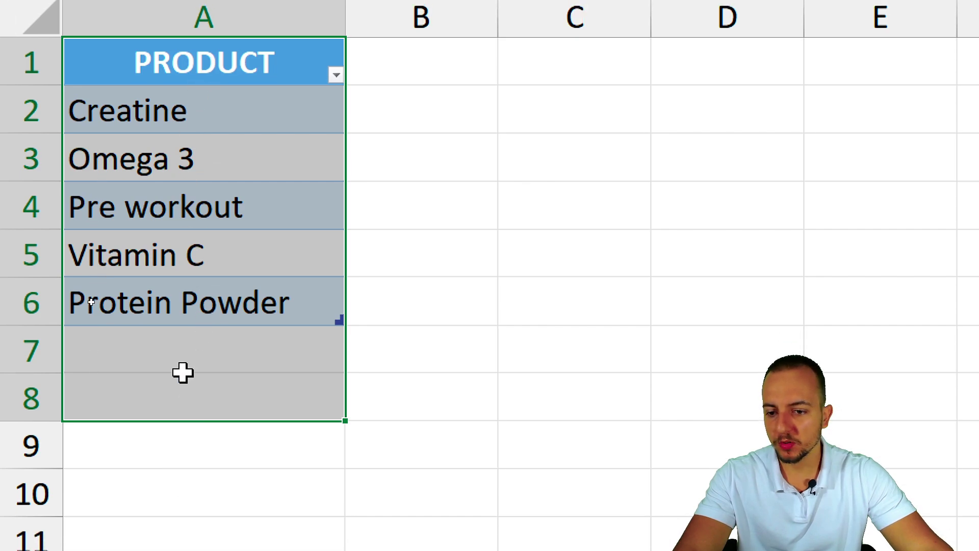
pyautogui.click(183, 371)
pyautogui.moveTo(197, 116); pyautogui.dragTo(175, 312)
pyautogui.click(297, 357)
pyautogui.write('B')
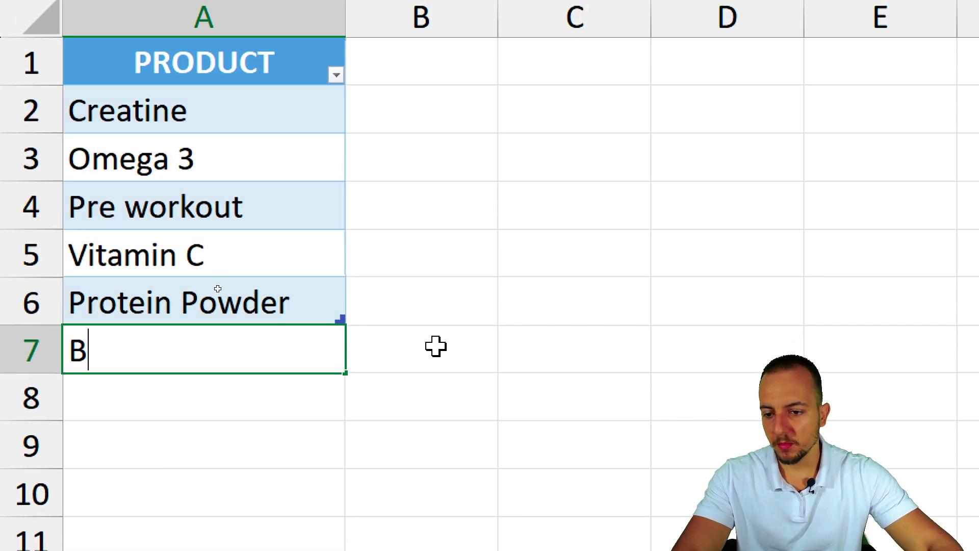
pyautogui.write('12')
pyautogui.press('Return')
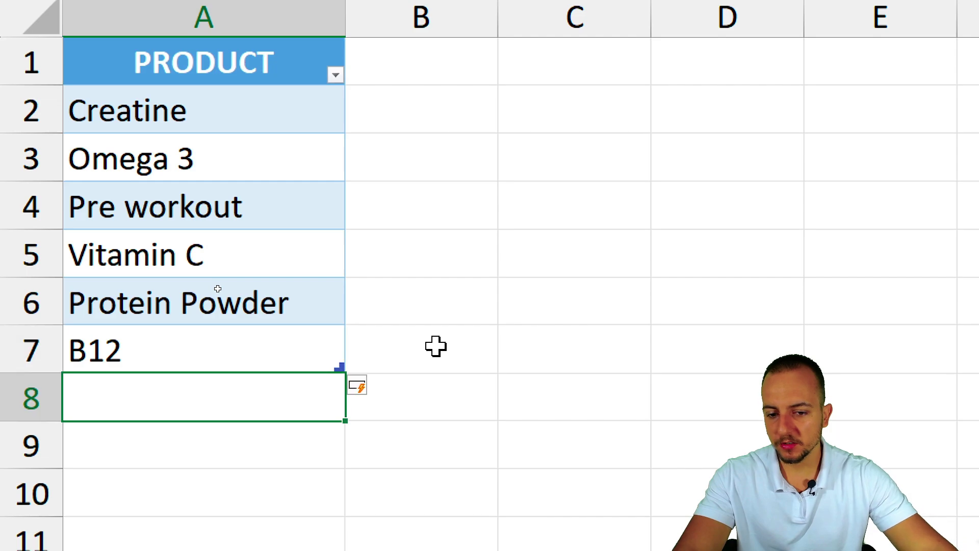
pyautogui.click(445, 383)
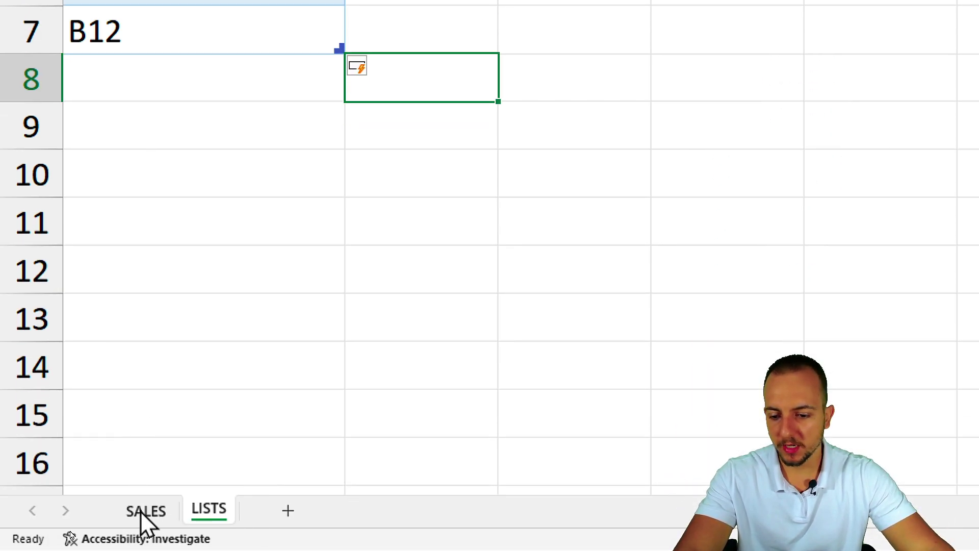
pyautogui.click(143, 508)
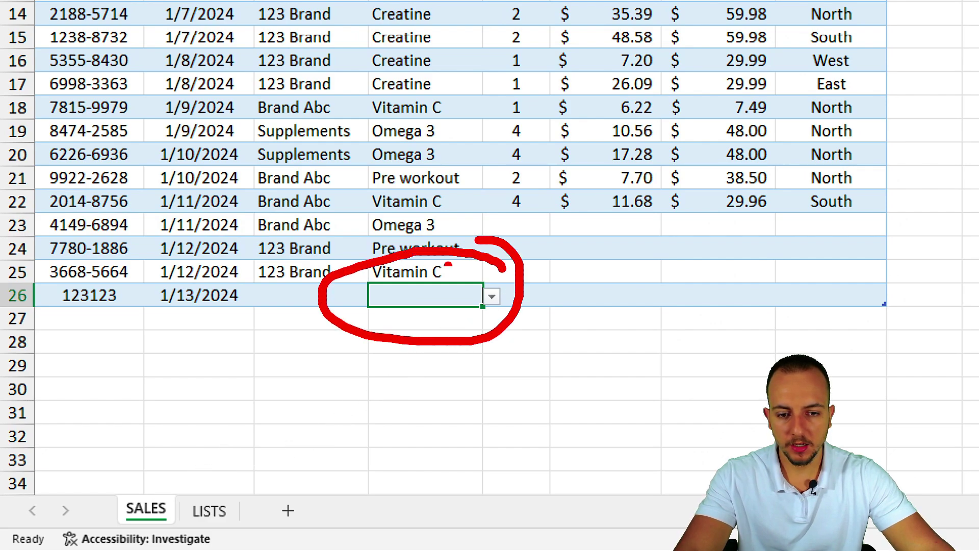
# Step: Choose B12 from D26's product drop-down, then jump back to cell A1
pyautogui.click(492, 297)
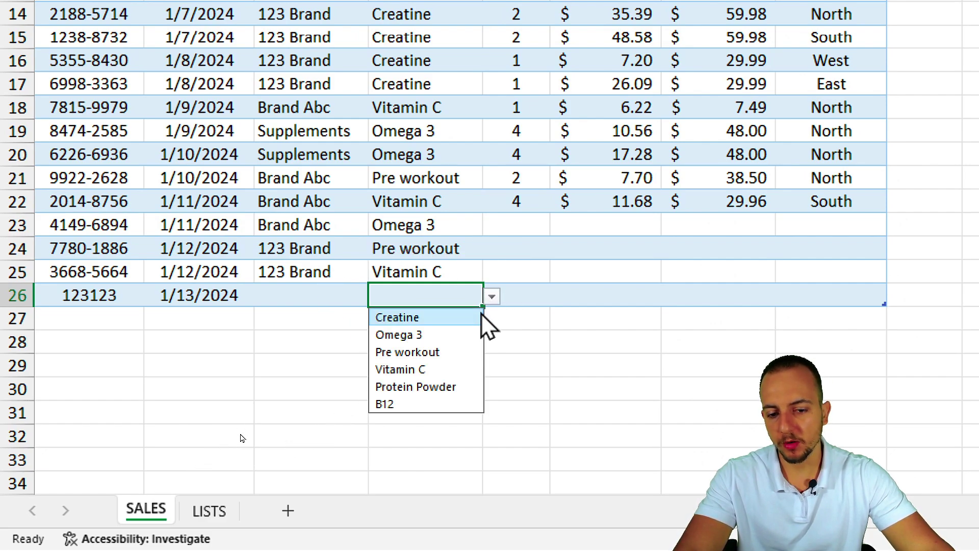
pyautogui.click(388, 404)
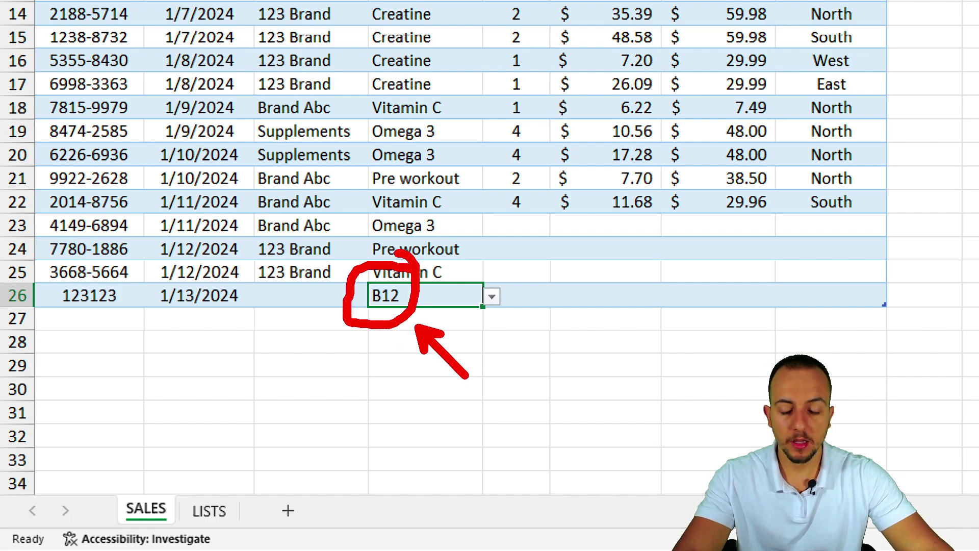
pyautogui.hotkey('ctrl', 'Home')
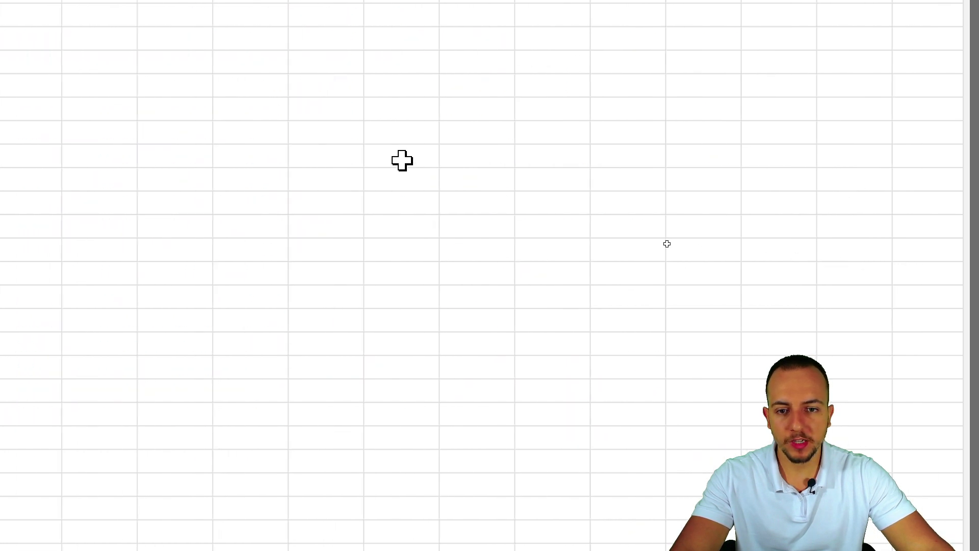
# Step: Bring up the plain starting SALES range with filled orders through row 20
pyautogui.moveTo(326, 155); pyautogui.dragTo(326, 275)
pyautogui.click(339, 178)
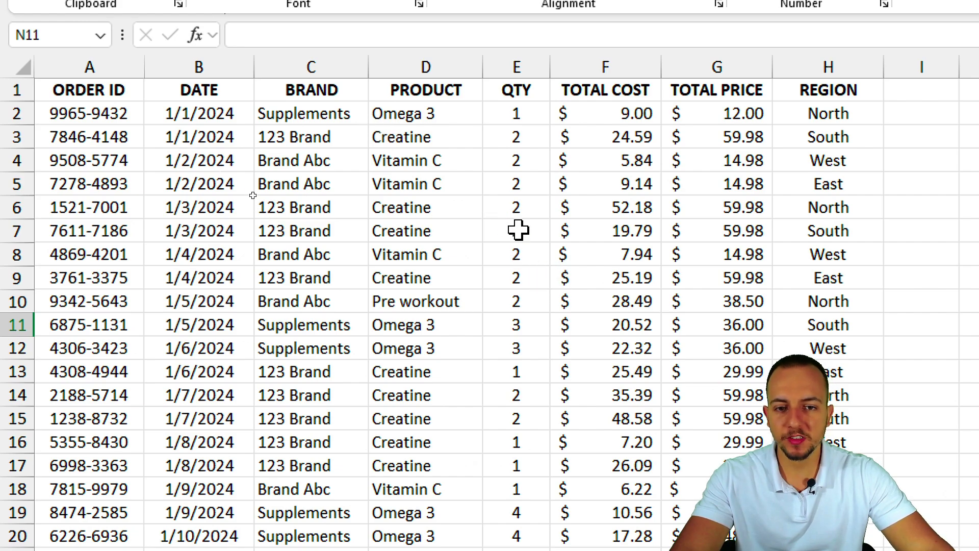
# Step: Select the SALES Product cells D2:D25, starting from Omega 3 in row 2
pyautogui.moveTo(450, 121); pyautogui.dragTo(442, 482)
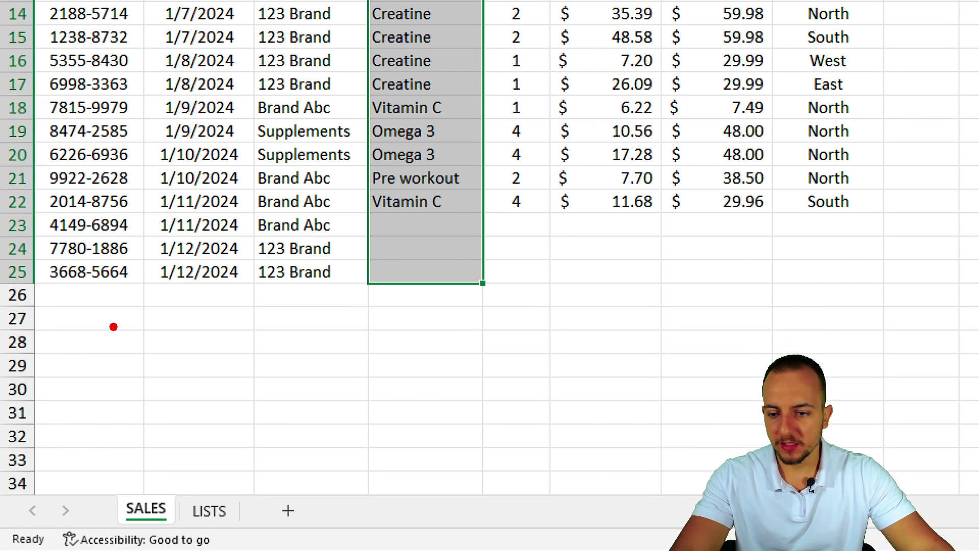
pyautogui.moveTo(97, 304); pyautogui.dragTo(457, 304)
pyautogui.moveTo(102, 323); pyautogui.dragTo(424, 323)
pyautogui.moveTo(111, 341); pyautogui.dragTo(422, 345)
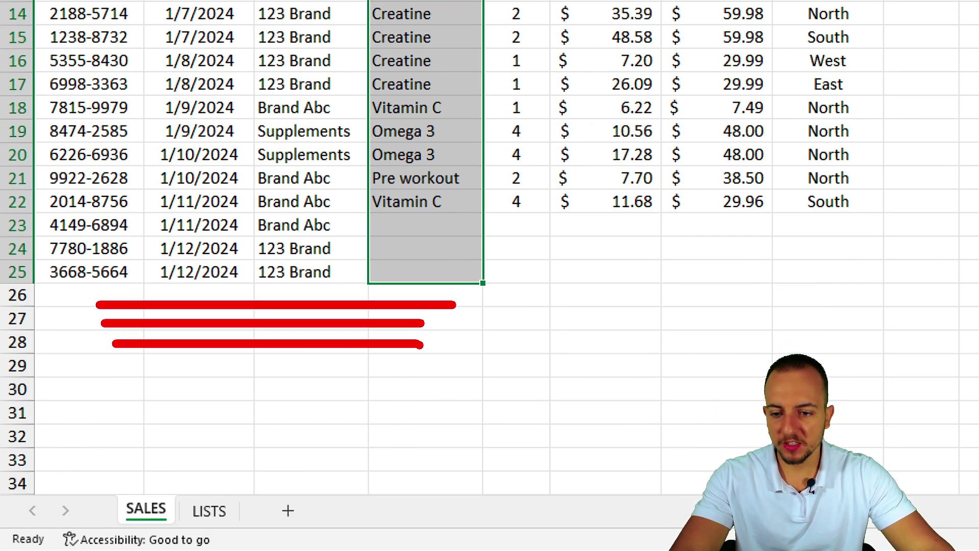
pyautogui.hotkey('ctrl', 'z')
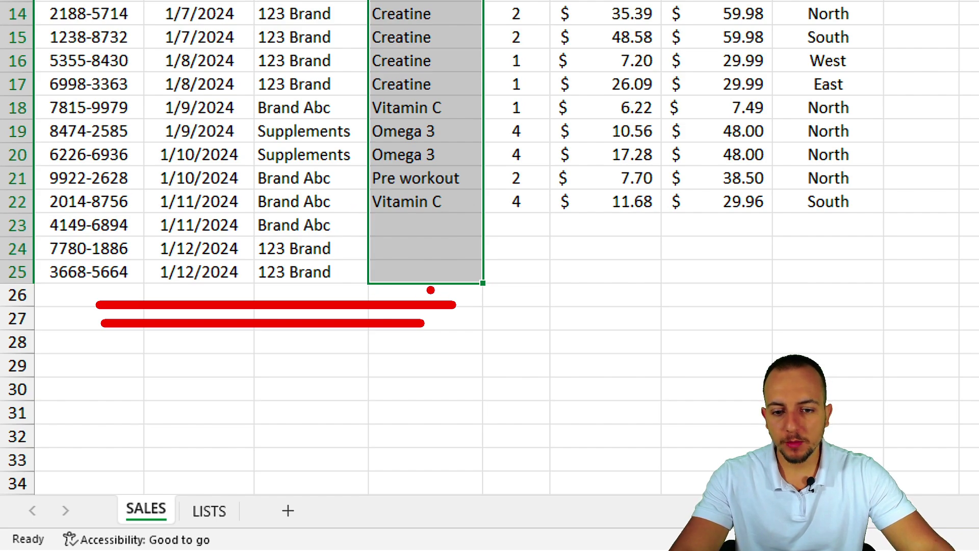
pyautogui.hotkey('ctrl', 'z')
pyautogui.hotkey('ctrl', 'z')
pyautogui.moveTo(361, 278)
pyautogui.mouseDown()
pyautogui.moveTo(497, 320)
pyautogui.moveTo(522, 360)
pyautogui.mouseUp()
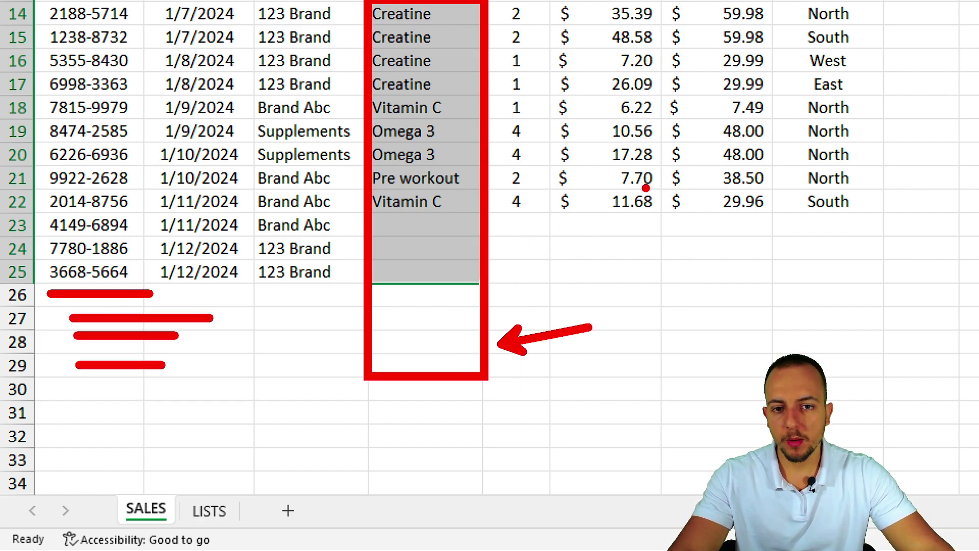
pyautogui.moveTo(658, 45)
pyautogui.mouseDown()
pyautogui.moveTo(507, 46)
pyautogui.moveTo(640, 44)
pyautogui.mouseUp()
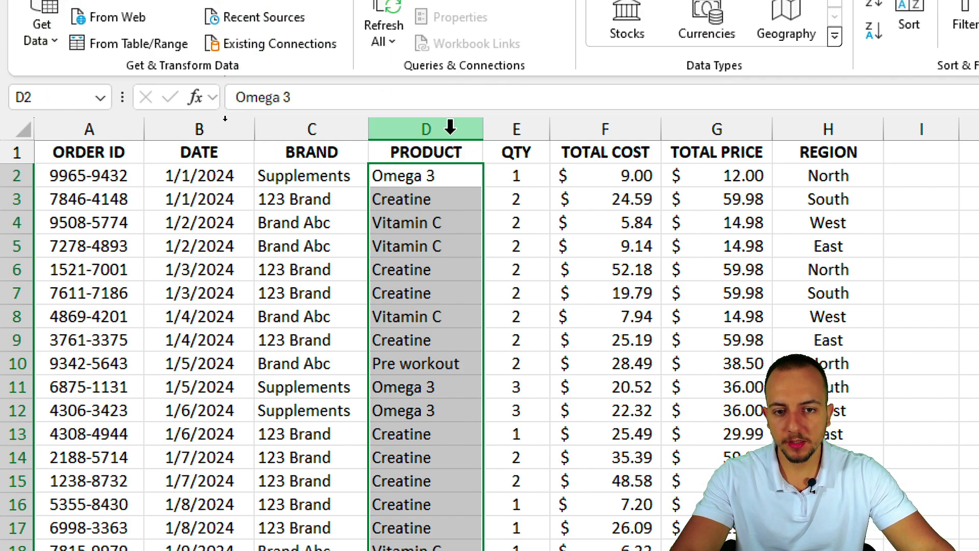
pyautogui.click(449, 130)
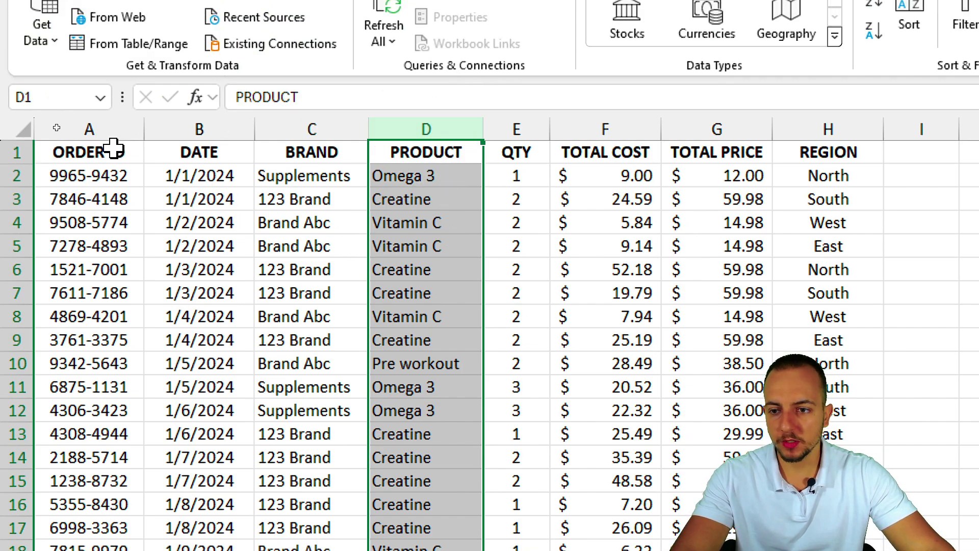
pyautogui.moveTo(114, 148); pyautogui.dragTo(826, 548)
pyautogui.hotkey('shift', 'Down')
pyautogui.hotkey('shift', 'Down')
pyautogui.hotkey('shift', 'Down')
pyautogui.hotkey('shift', 'Down')
pyautogui.hotkey('shift', 'Down')
pyautogui.hotkey('shift', 'Down')
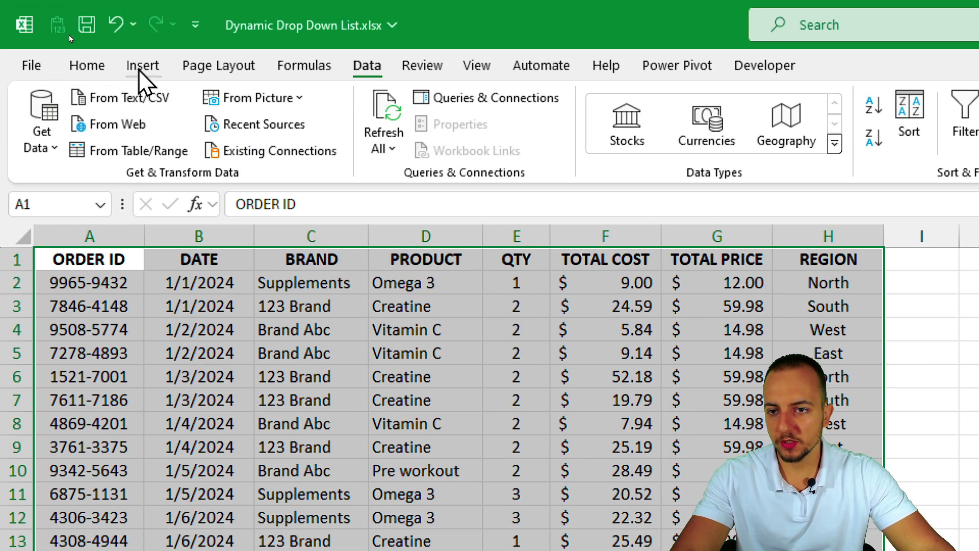
pyautogui.click(142, 65)
pyautogui.click(194, 112)
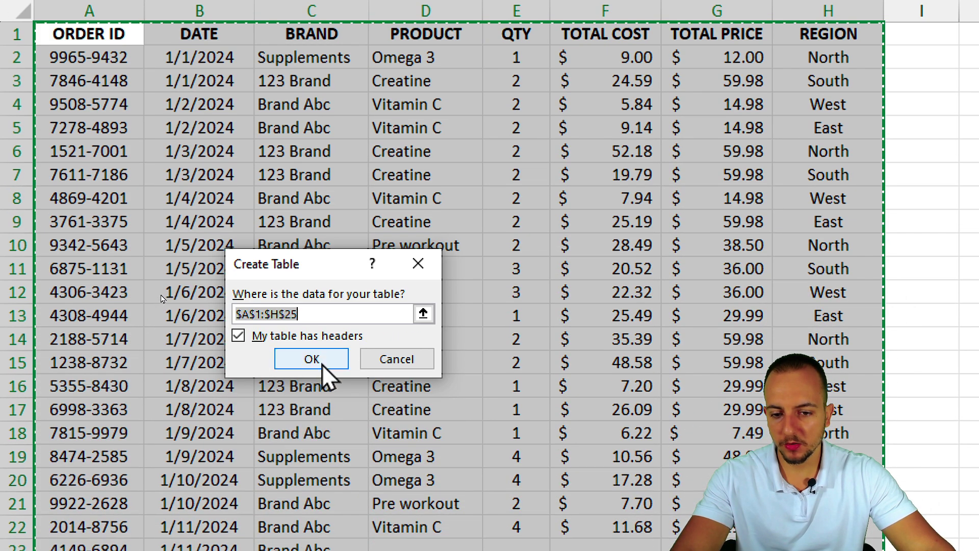
pyautogui.click(314, 363)
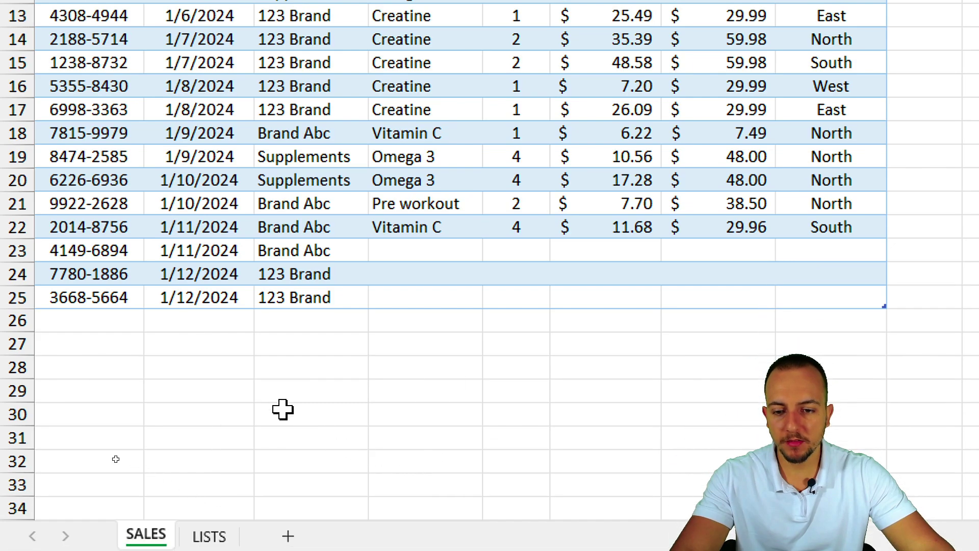
pyautogui.click(102, 406)
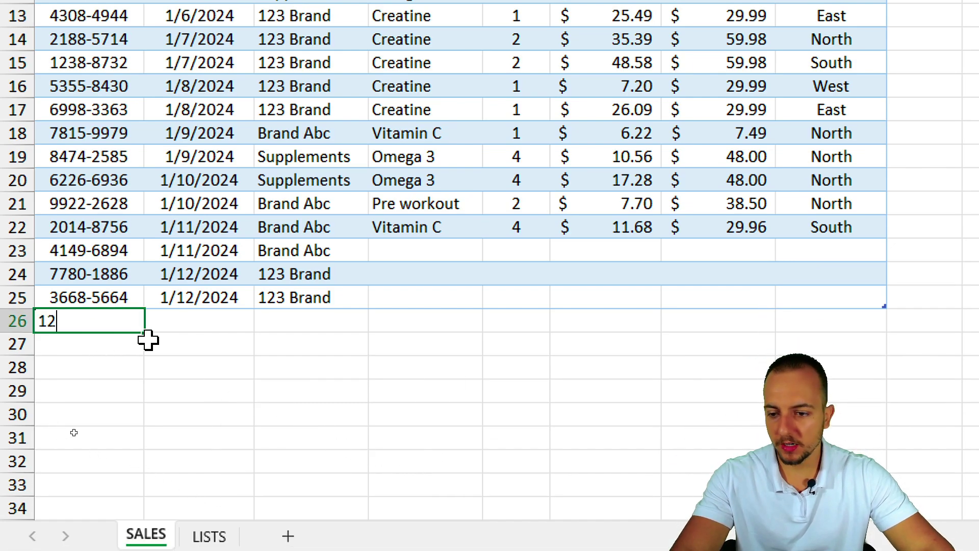
pyautogui.write('123123')
pyautogui.press('Return')
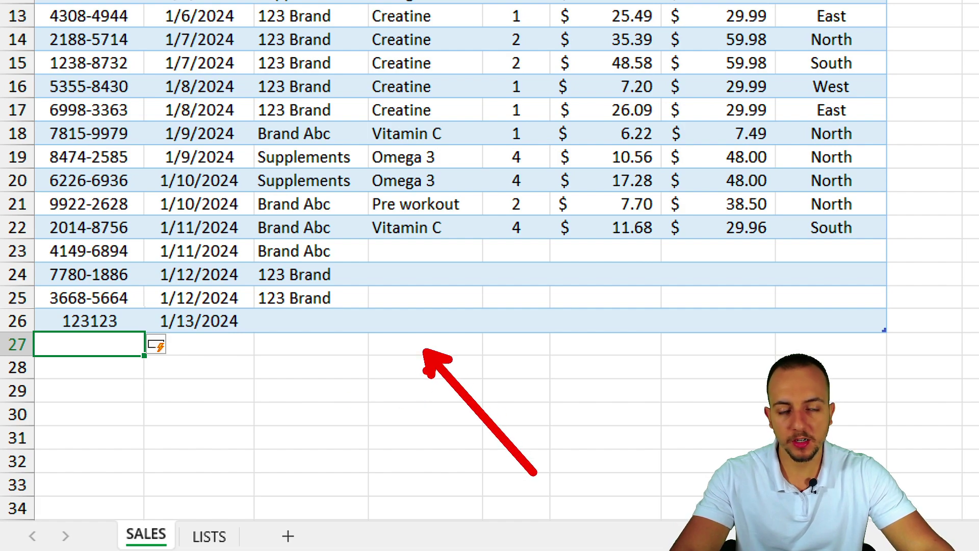
pyautogui.moveTo(454, 290)
pyautogui.mouseDown()
pyautogui.moveTo(433, 357)
pyautogui.moveTo(431, 284)
pyautogui.mouseUp()
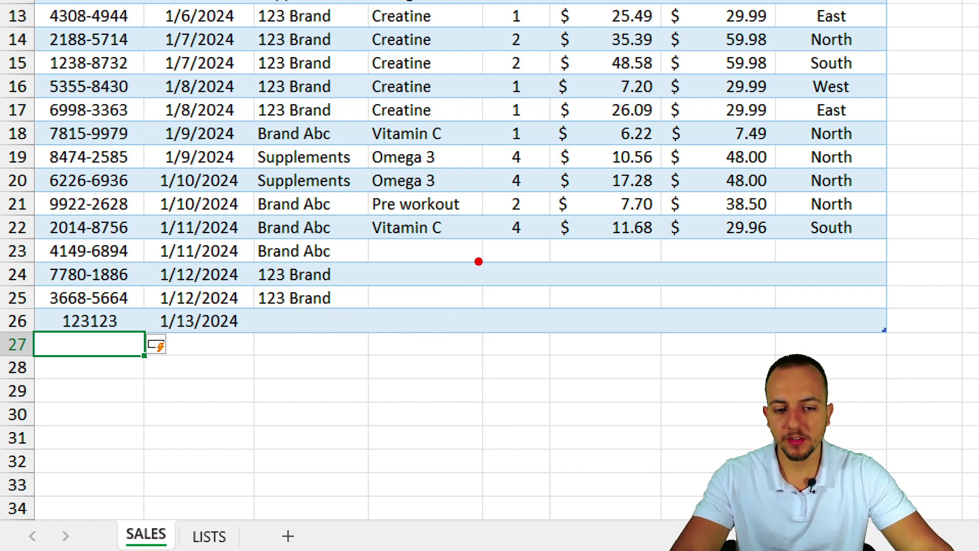
pyautogui.moveTo(477, 260); pyautogui.dragTo(478, 392)
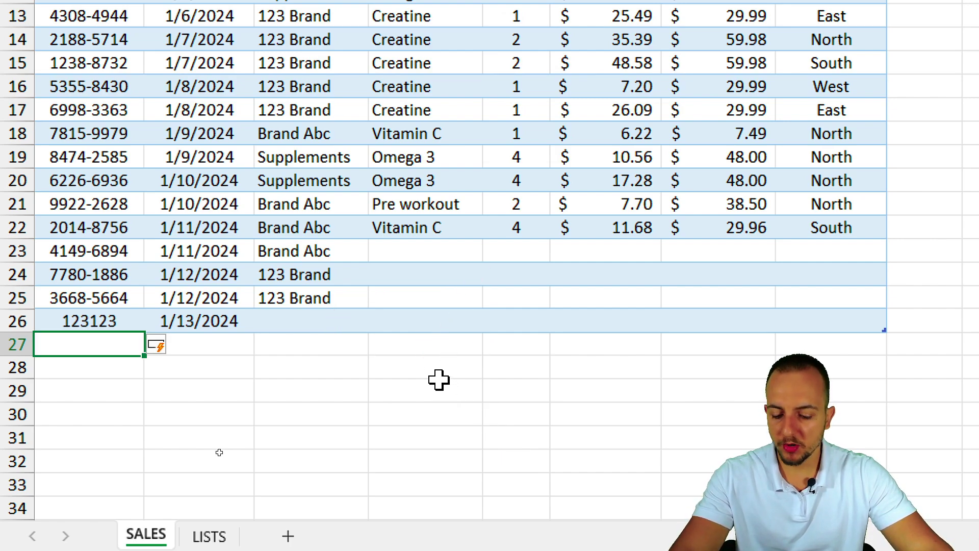
pyautogui.hotkey('ctrl', 'z')
pyautogui.hotkey('ctrl', 'z')
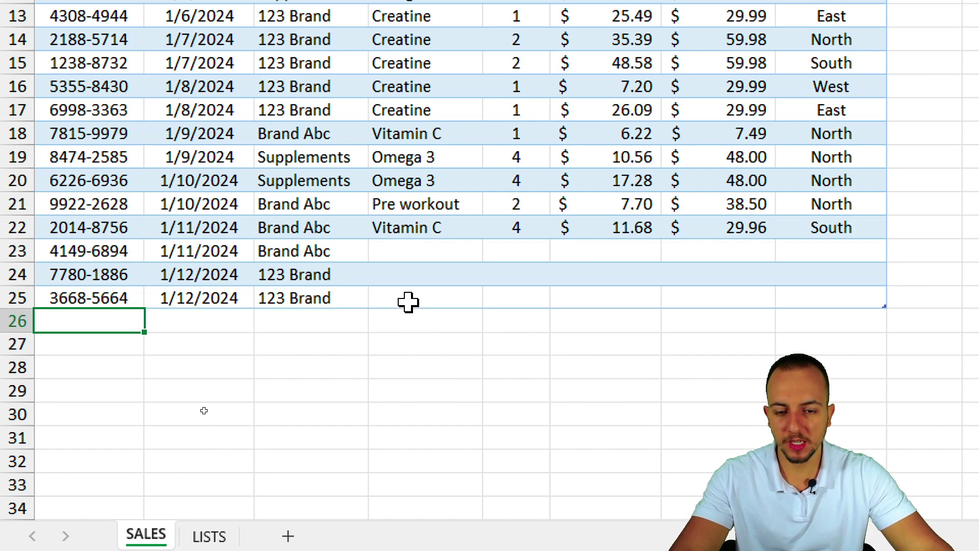
pyautogui.click(414, 258)
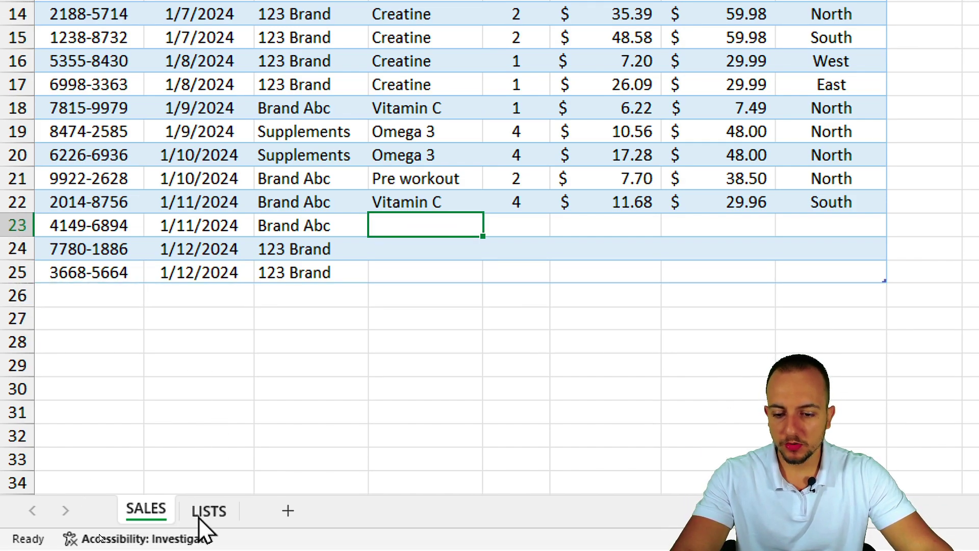
# Step: Go to the LISTS sheet and select its PRODUCT list from the A1 header down
pyautogui.click(207, 536)
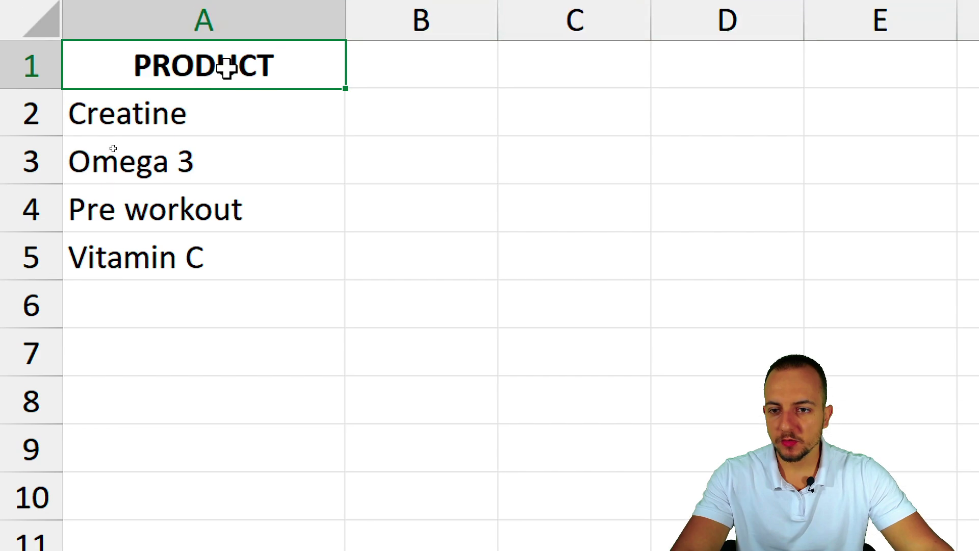
pyautogui.moveTo(225, 66); pyautogui.dragTo(220, 283)
pyautogui.click(221, 283)
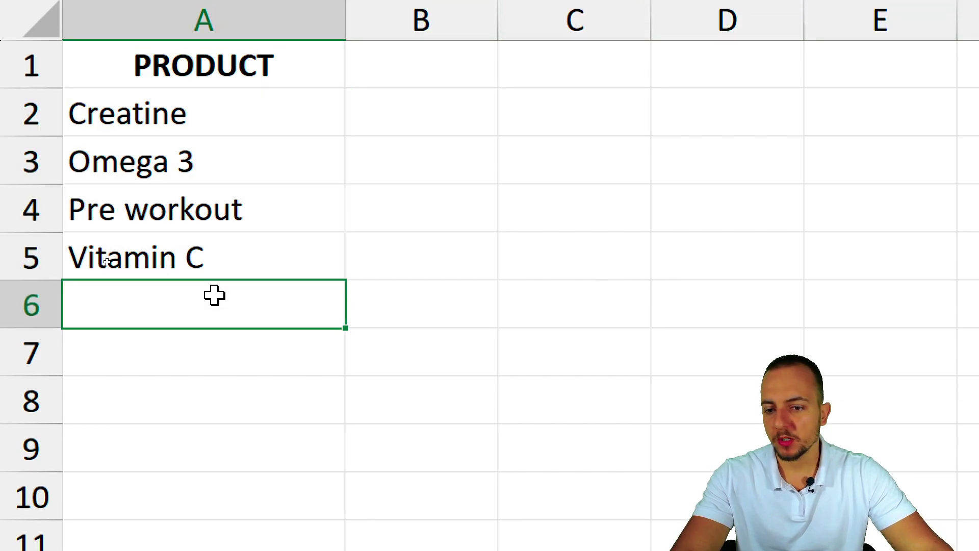
pyautogui.hotkey('ctrl', 'a')
pyautogui.click(260, 312)
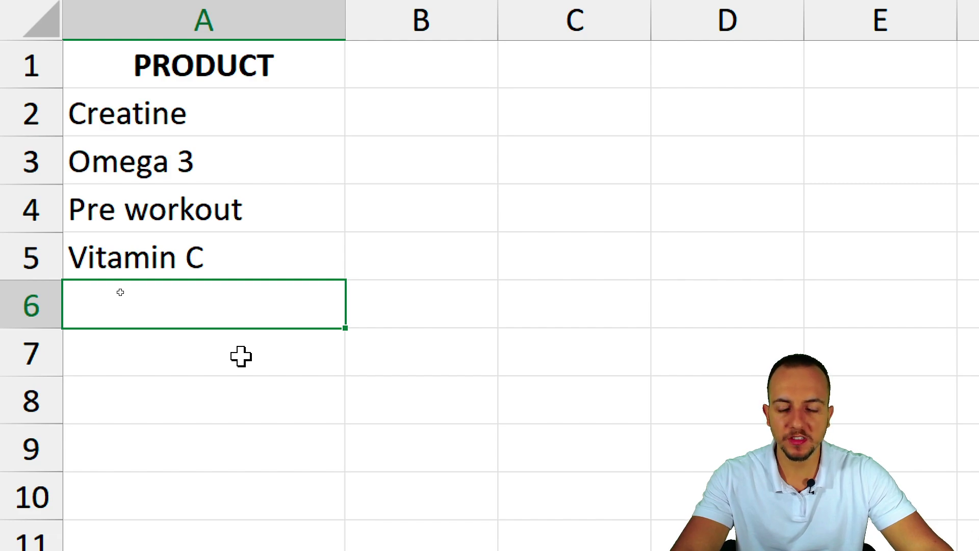
pyautogui.click(265, 72)
pyautogui.click(256, 104)
pyautogui.hotkey('ctrl', 'shift', 'Down')
# Step: Convert the PRODUCT list A1:A5 into a table with headers
pyautogui.click(299, 60)
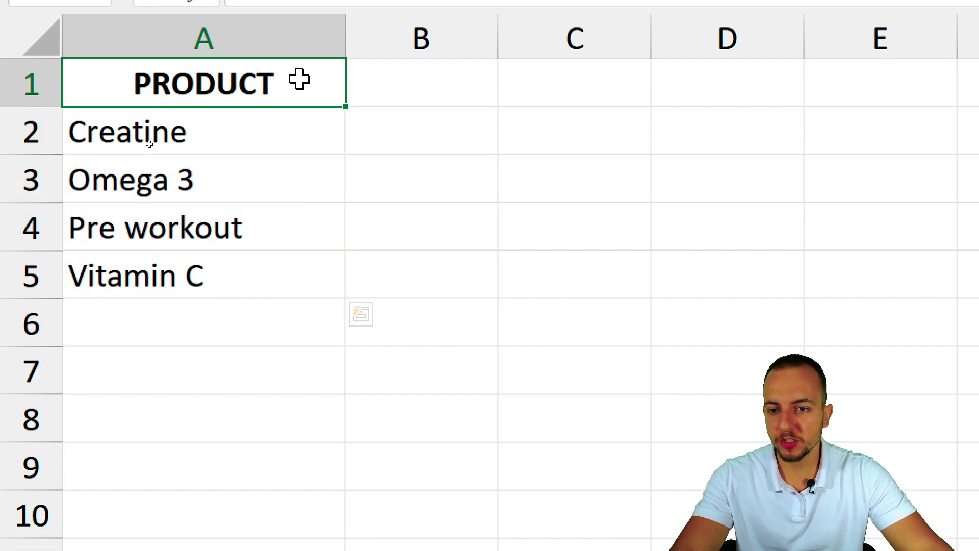
pyautogui.moveTo(299, 79); pyautogui.dragTo(234, 280)
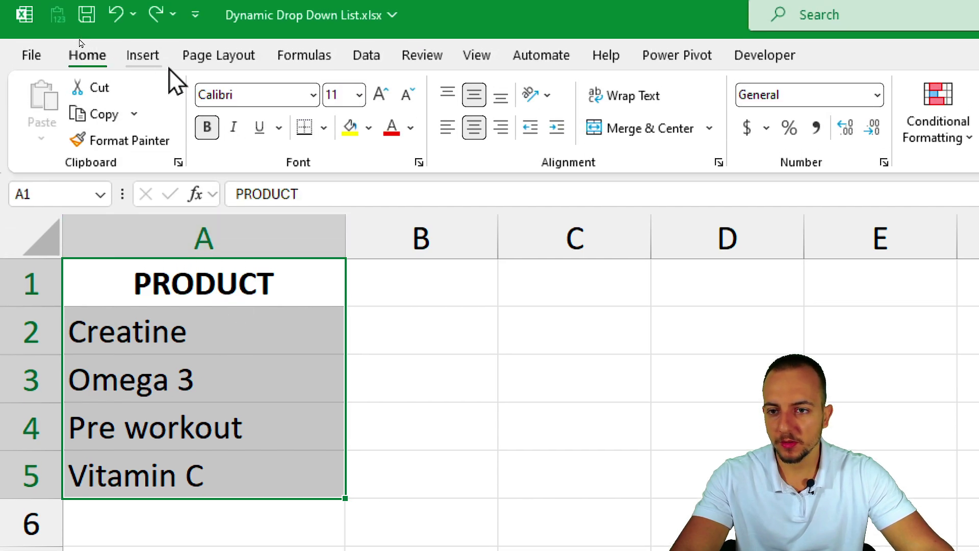
pyautogui.click(147, 64)
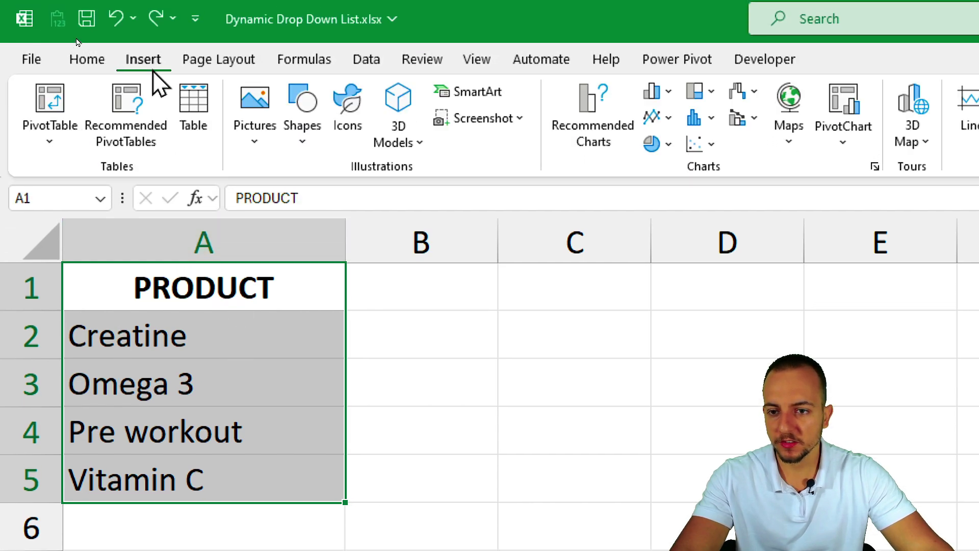
pyautogui.click(193, 107)
pyautogui.click(313, 393)
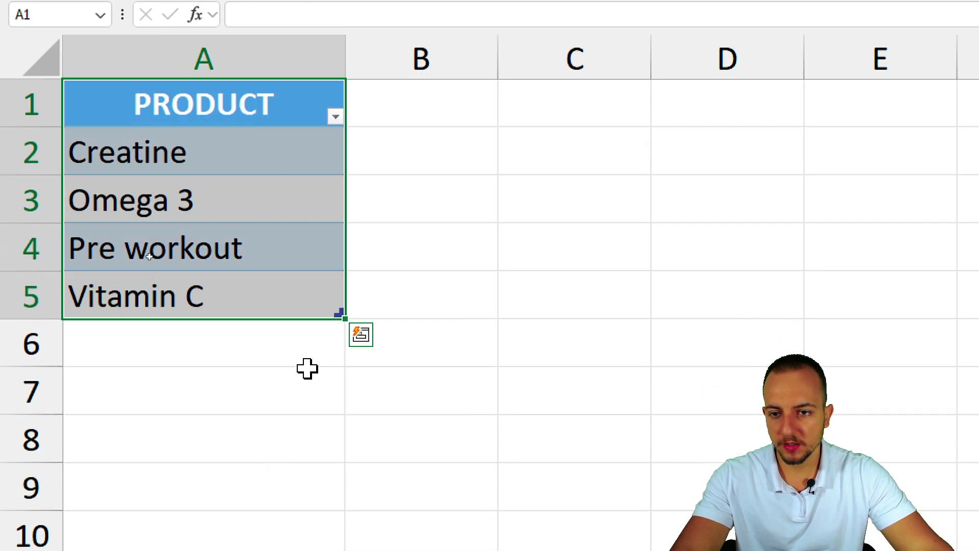
pyautogui.press('Return')
pyautogui.press('Return')
pyautogui.press('Return')
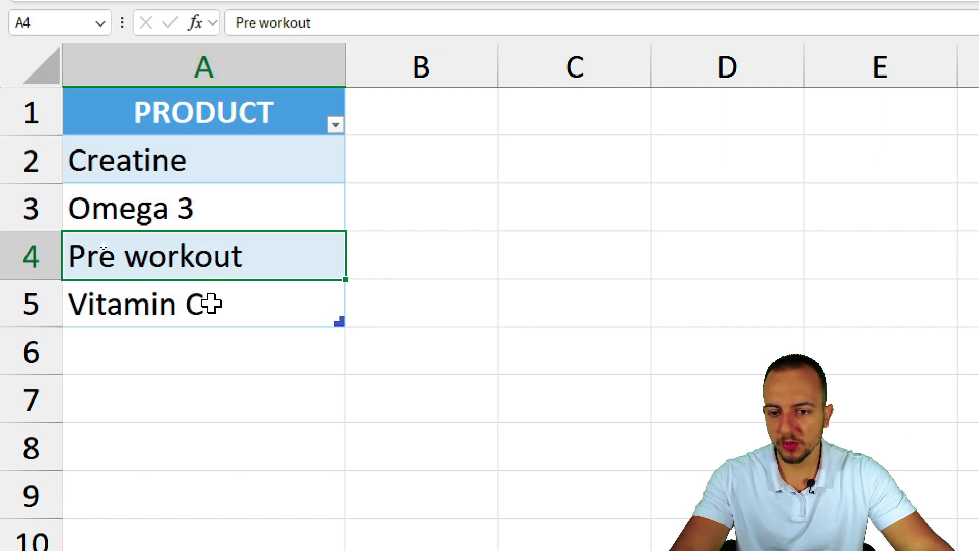
pyautogui.press('Return')
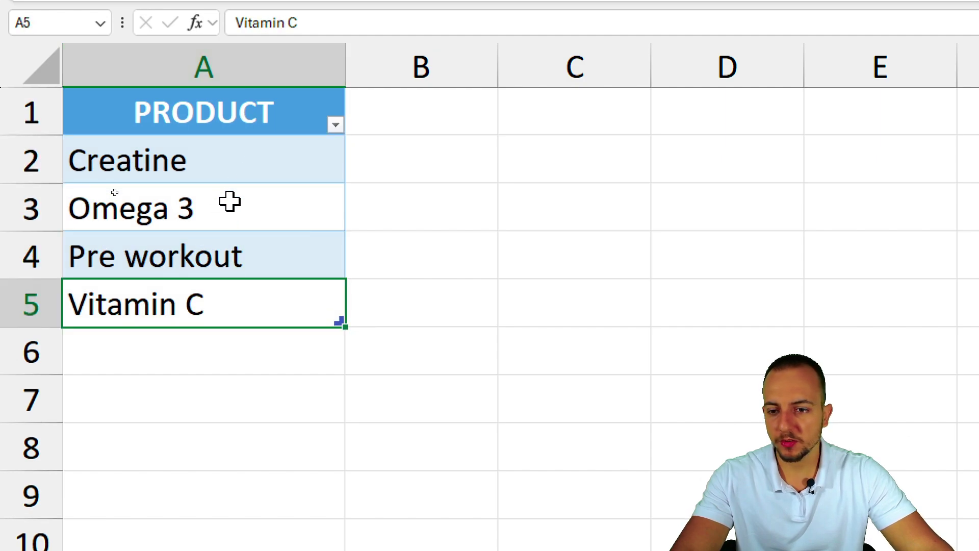
# Step: Name the new table products
pyautogui.moveTo(241, 124); pyautogui.dragTo(200, 302)
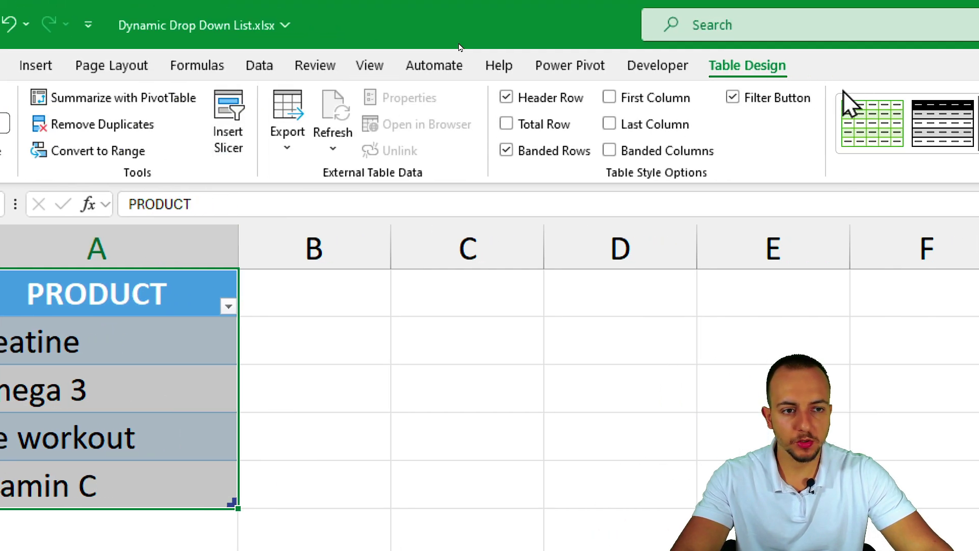
pyautogui.click(72, 124)
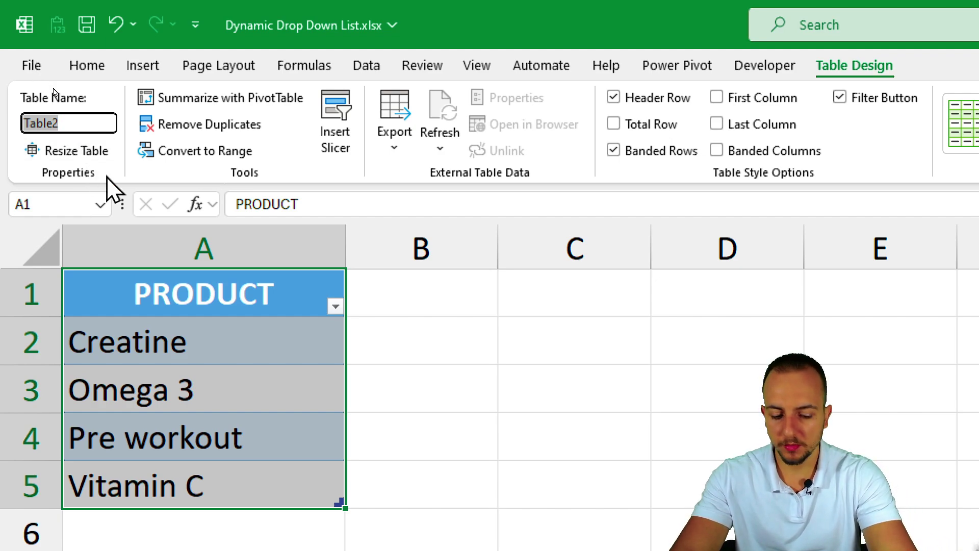
pyautogui.write('products')
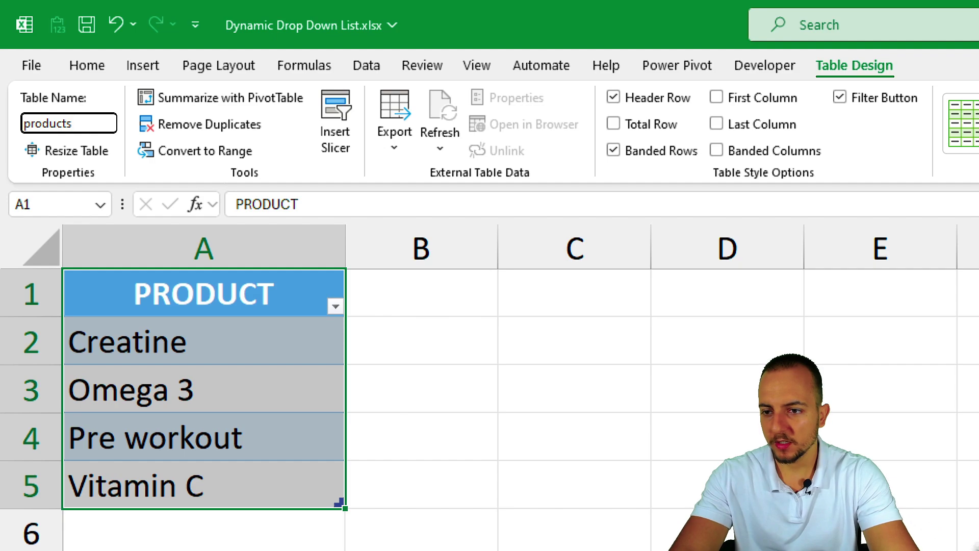
pyautogui.press('Return')
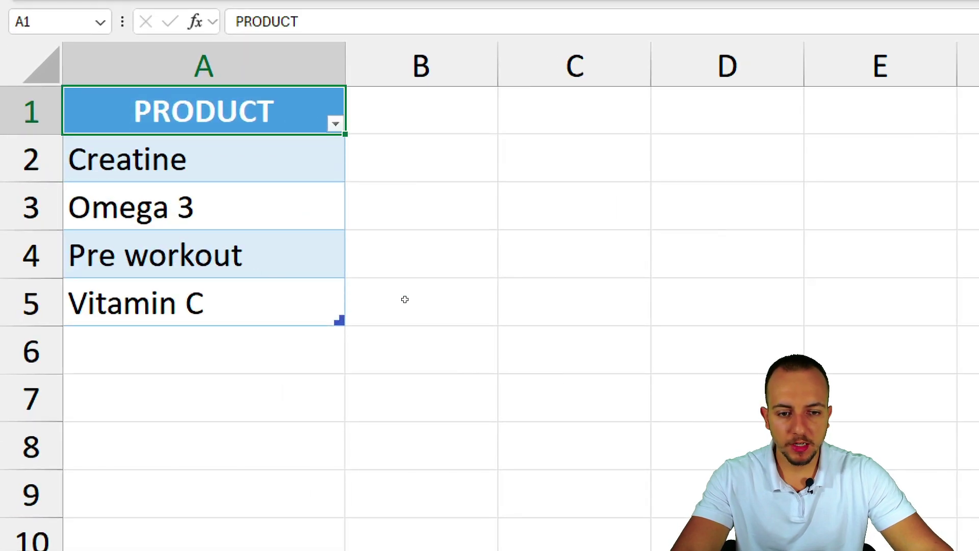
# Step: Start a test formula in C4 that references the table's product names
pyautogui.click(630, 246)
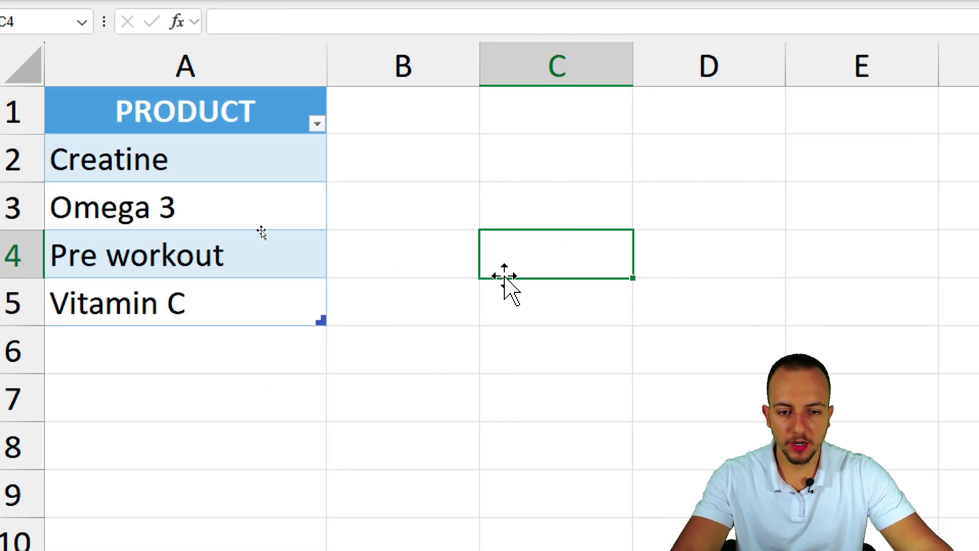
pyautogui.write('=')
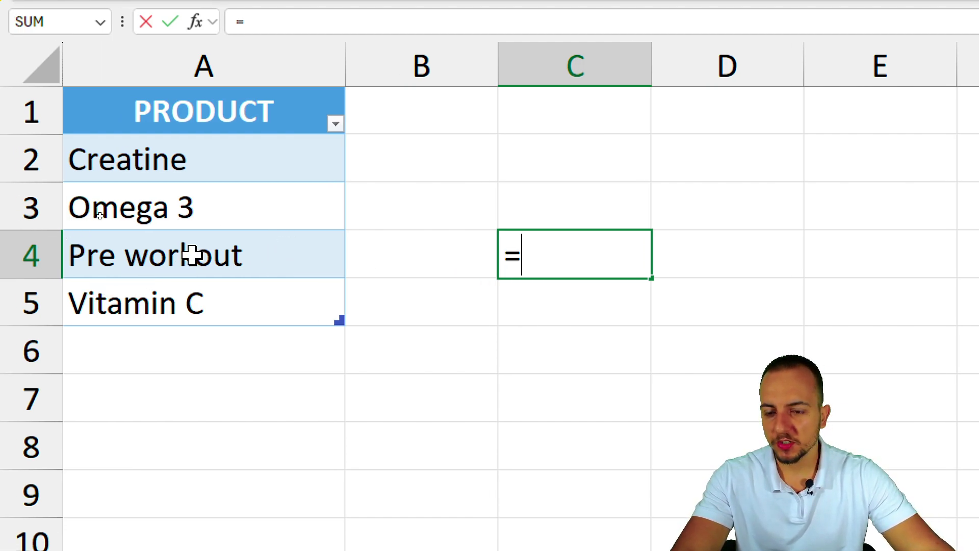
pyautogui.moveTo(254, 160); pyautogui.dragTo(222, 304)
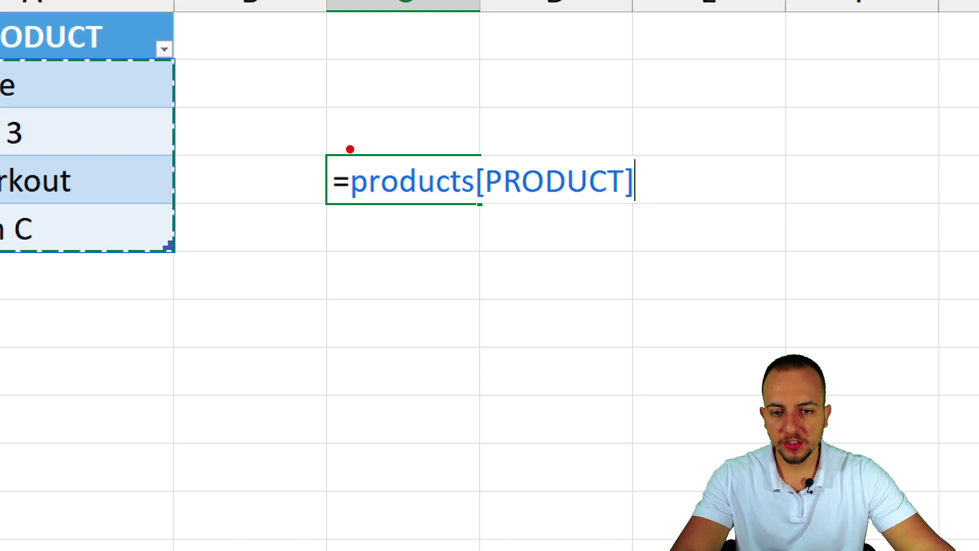
# Step: Annotate the screen with a note reading A2:A5 and an arrow at the formula, then clear it
pyautogui.moveTo(350, 149)
pyautogui.mouseDown()
pyautogui.moveTo(427, 190)
pyautogui.moveTo(650, 206)
pyautogui.mouseUp()
pyautogui.moveTo(594, 231); pyautogui.dragTo(657, 314)
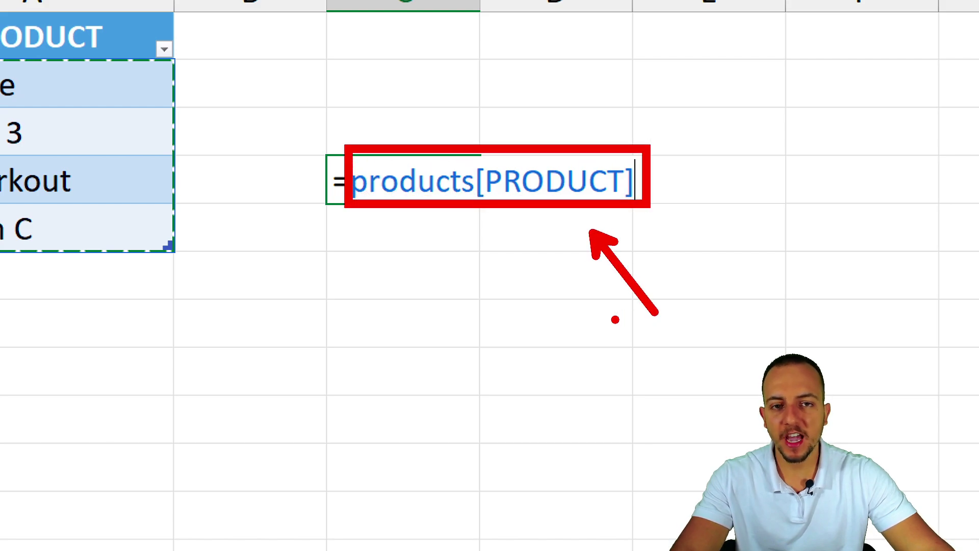
pyautogui.hotkey('ctrl', 'z')
pyautogui.hotkey('ctrl', 'z')
pyautogui.moveTo(410, 224); pyautogui.dragTo(179, 271)
pyautogui.moveTo(174, 327)
pyautogui.mouseDown()
pyautogui.moveTo(175, 269)
pyautogui.moveTo(266, 269)
pyautogui.mouseUp()
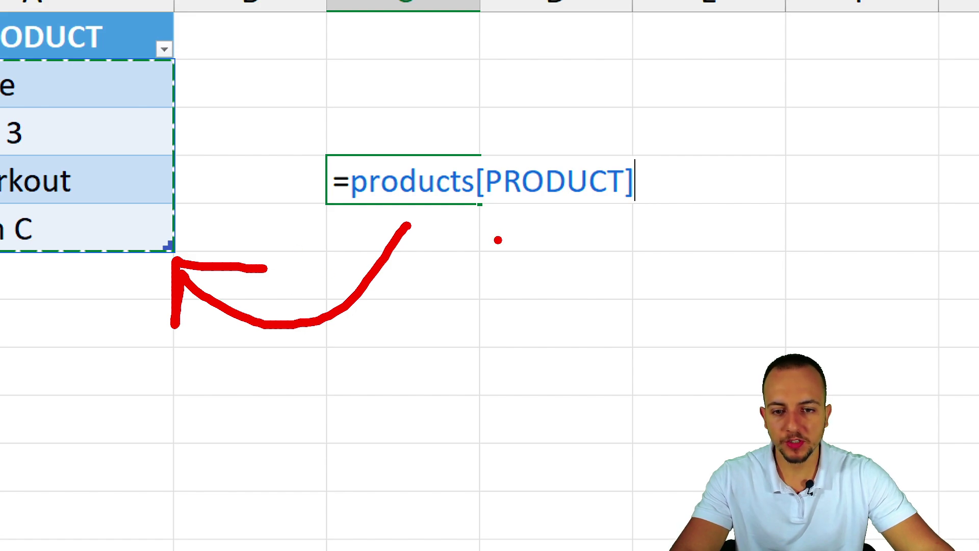
pyautogui.moveTo(346, 148)
pyautogui.mouseDown()
pyautogui.moveTo(377, 188)
pyautogui.moveTo(654, 215)
pyautogui.mouseUp()
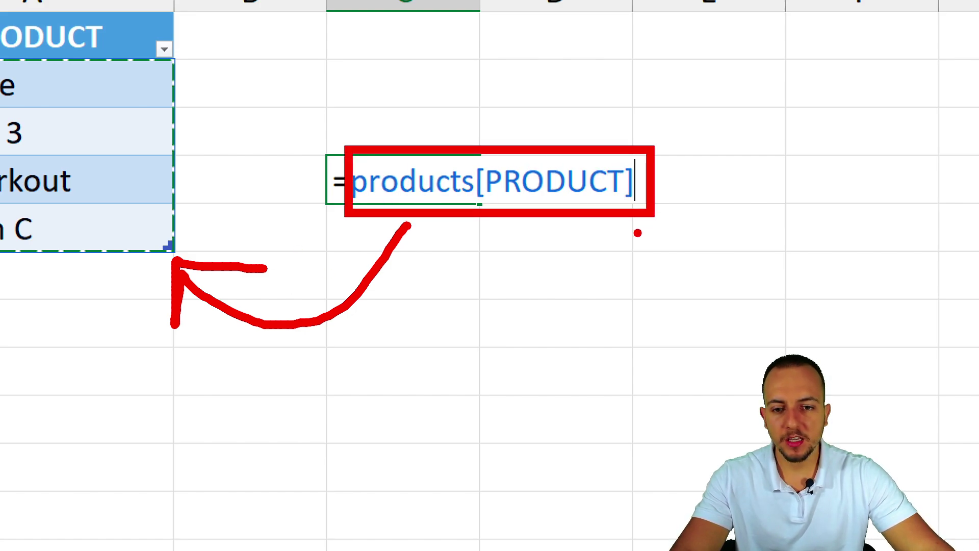
pyautogui.moveTo(259, 436); pyautogui.dragTo(284, 416)
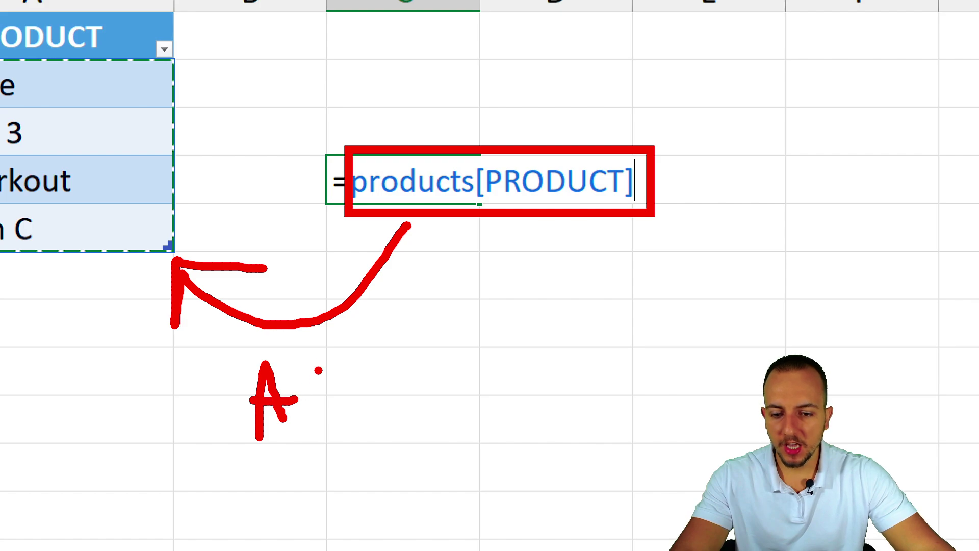
pyautogui.moveTo(318, 371); pyautogui.dragTo(353, 420)
pyautogui.click(378, 426)
pyautogui.moveTo(435, 441); pyautogui.dragTo(484, 419)
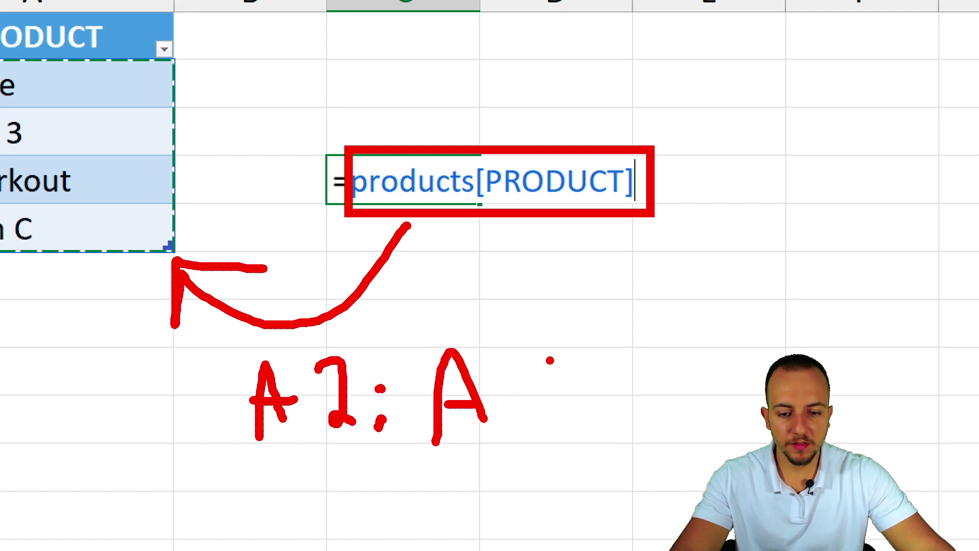
pyautogui.moveTo(550, 361); pyautogui.dragTo(512, 434)
pyautogui.moveTo(578, 259); pyautogui.dragTo(678, 307)
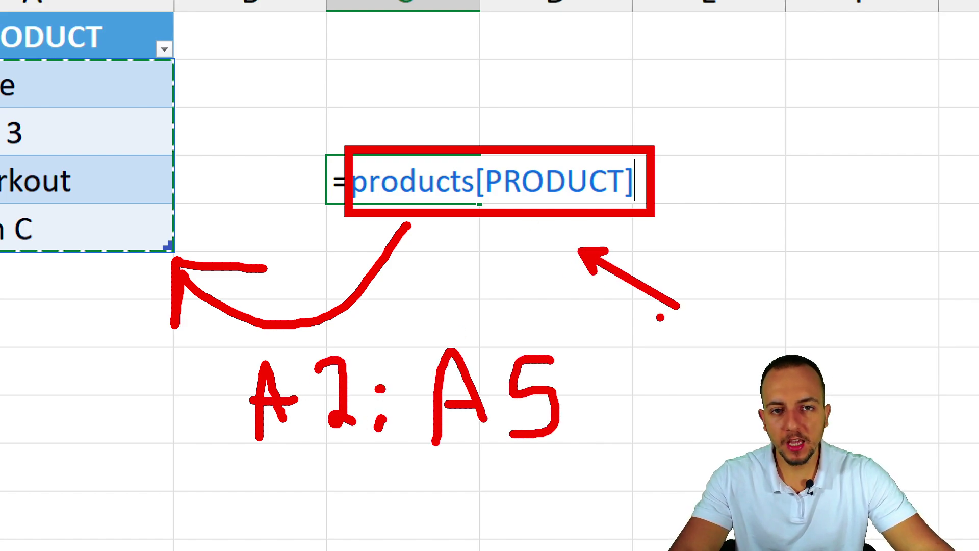
pyautogui.press('Escape')
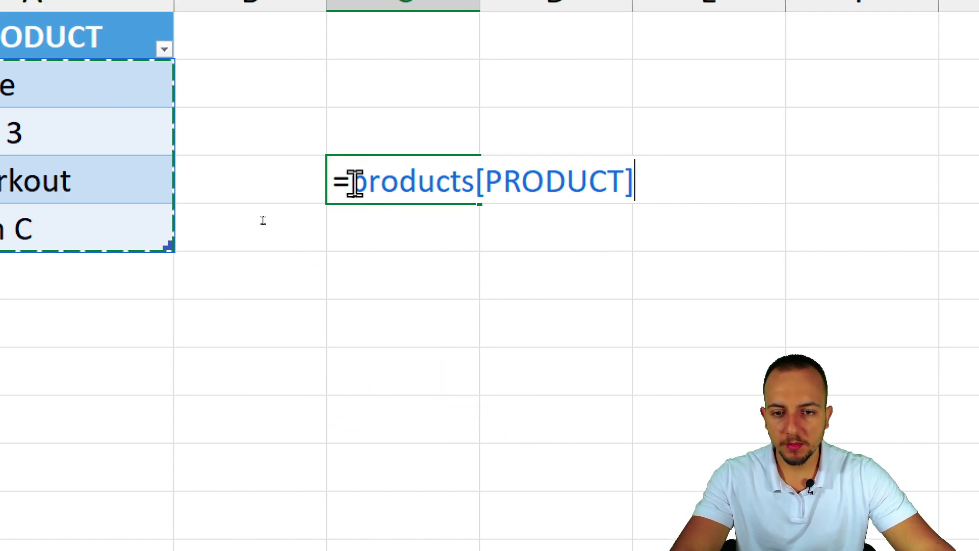
# Step: Copy the products[PRODUCT] reference from the formula, then cancel it to leave C4 empty
pyautogui.moveTo(348, 191); pyautogui.dragTo(660, 183)
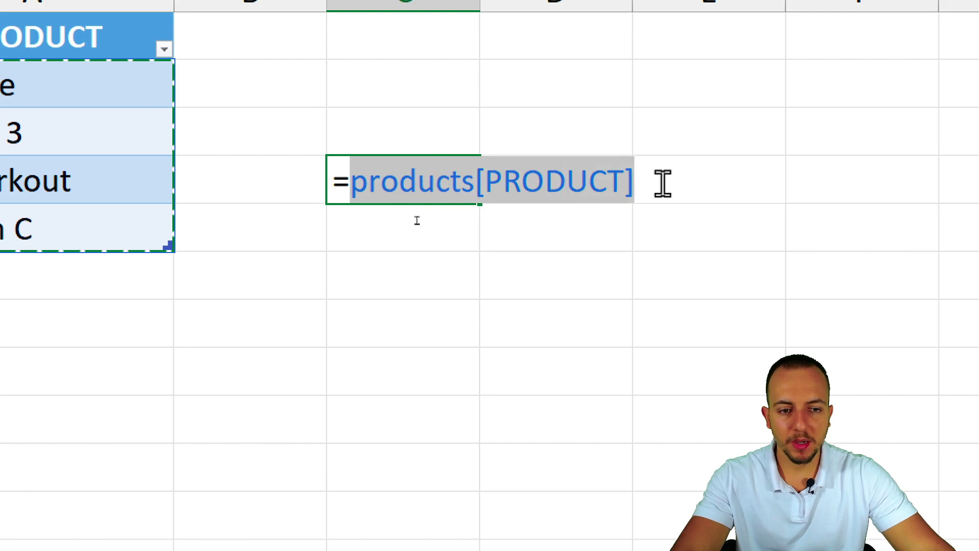
pyautogui.rightClick(441, 178)
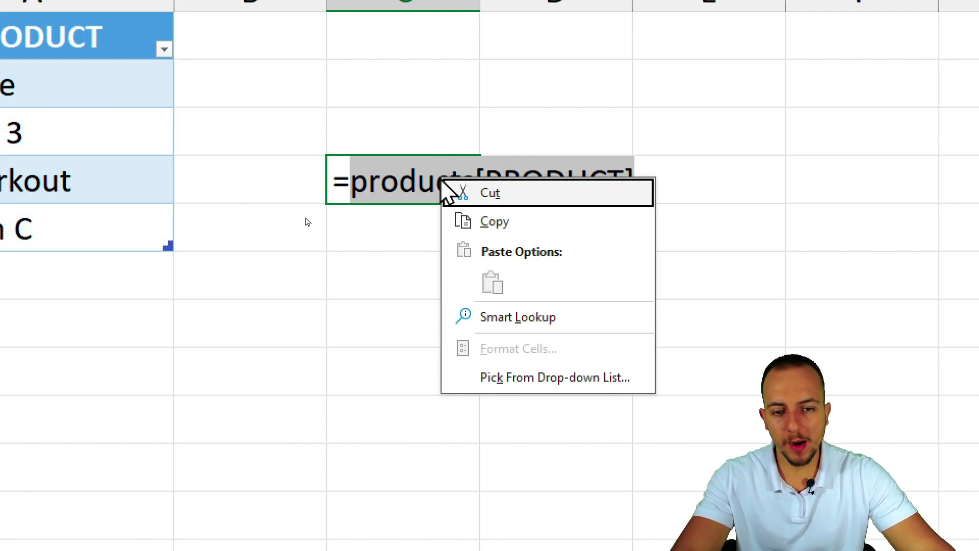
pyautogui.click(502, 236)
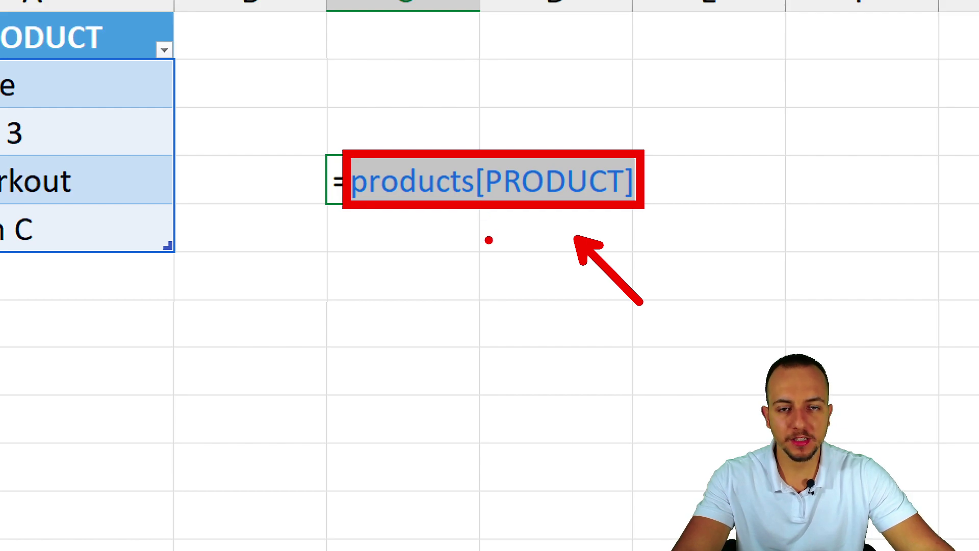
pyautogui.press('Escape')
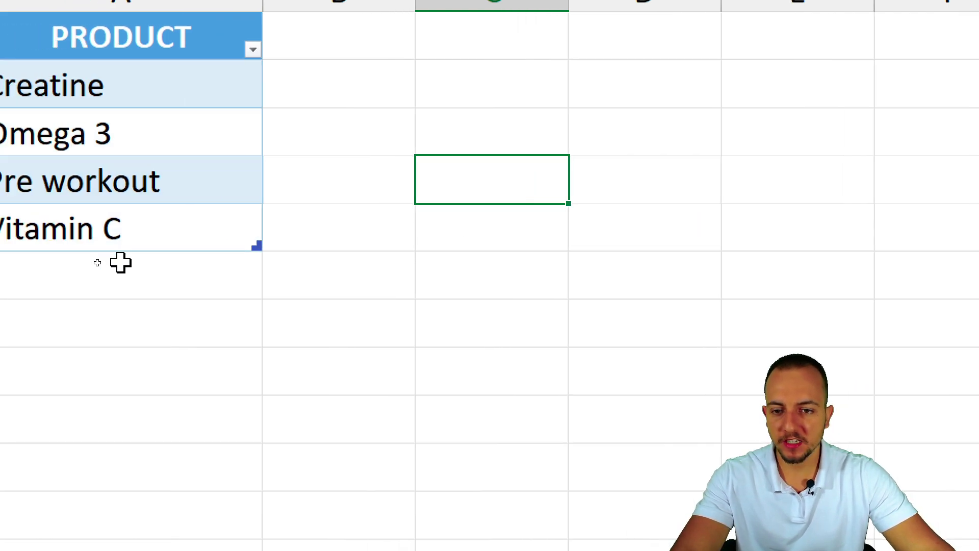
# Step: On SALES, select the Product column cells down to row 25
pyautogui.click(138, 510)
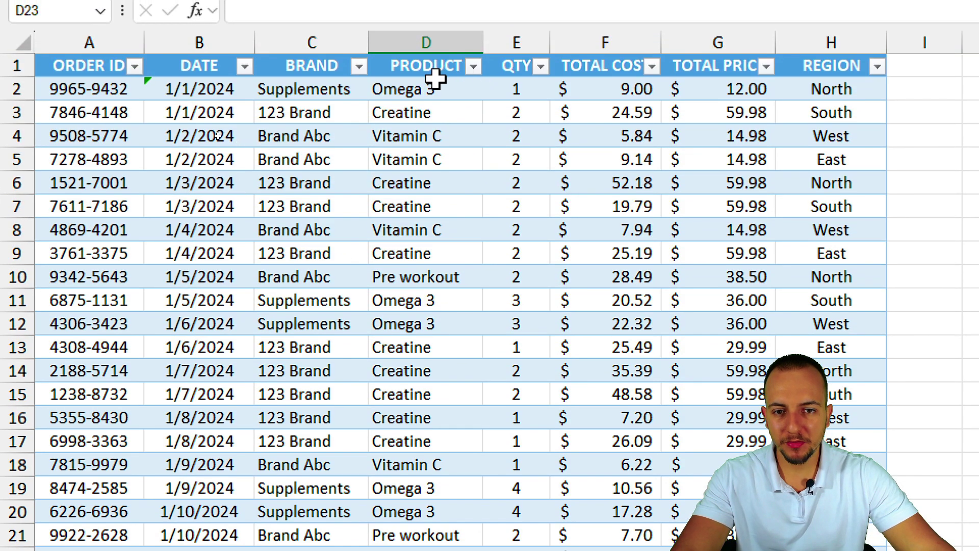
pyautogui.moveTo(436, 36); pyautogui.dragTo(434, 234)
pyautogui.moveTo(433, 287); pyautogui.dragTo(439, 550)
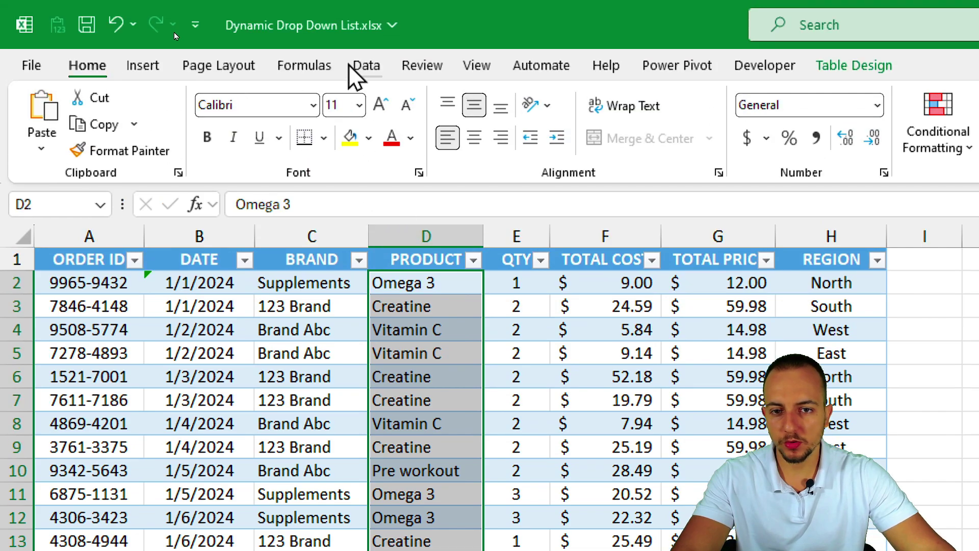
# Step: Apply List data validation with source =indirect("products[PRODUCT]") to the selected cells
pyautogui.click(363, 66)
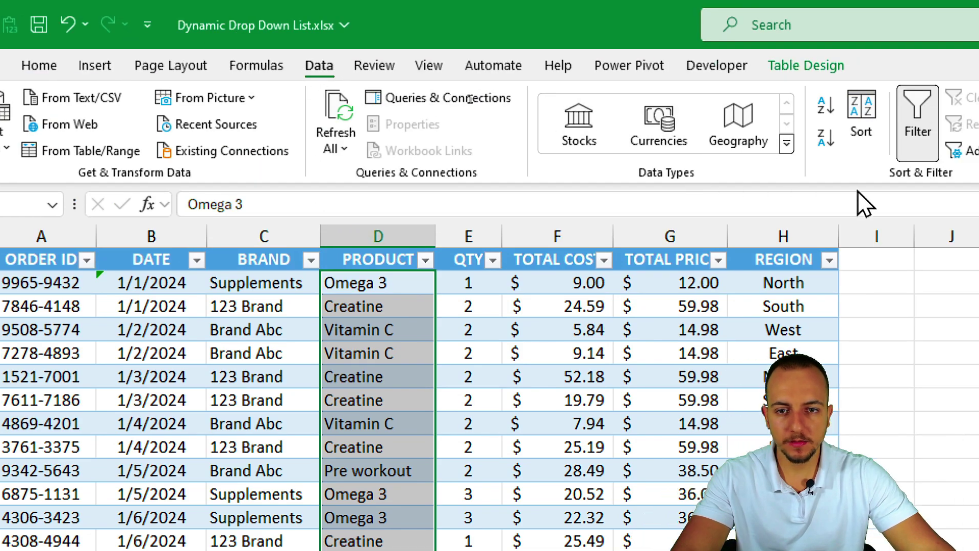
pyautogui.click(591, 122)
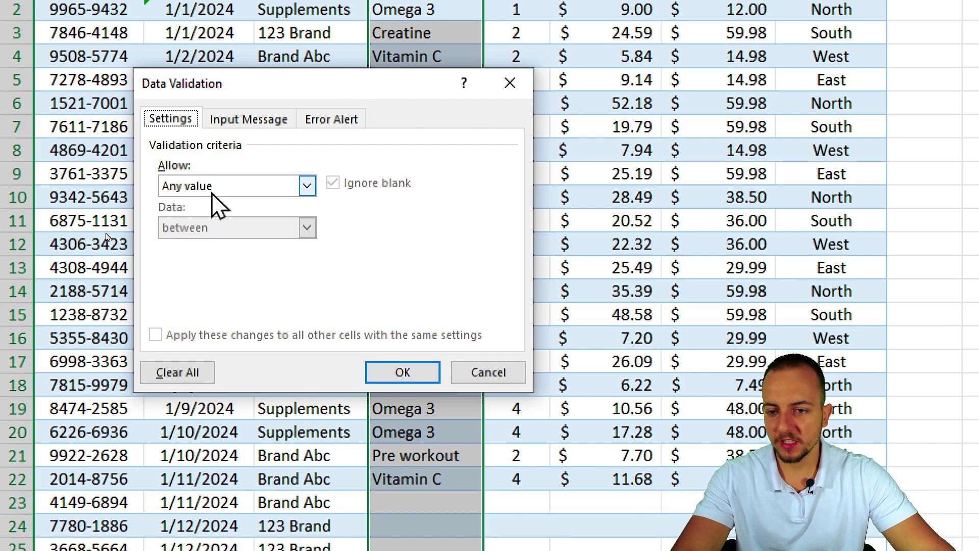
pyautogui.click(237, 192)
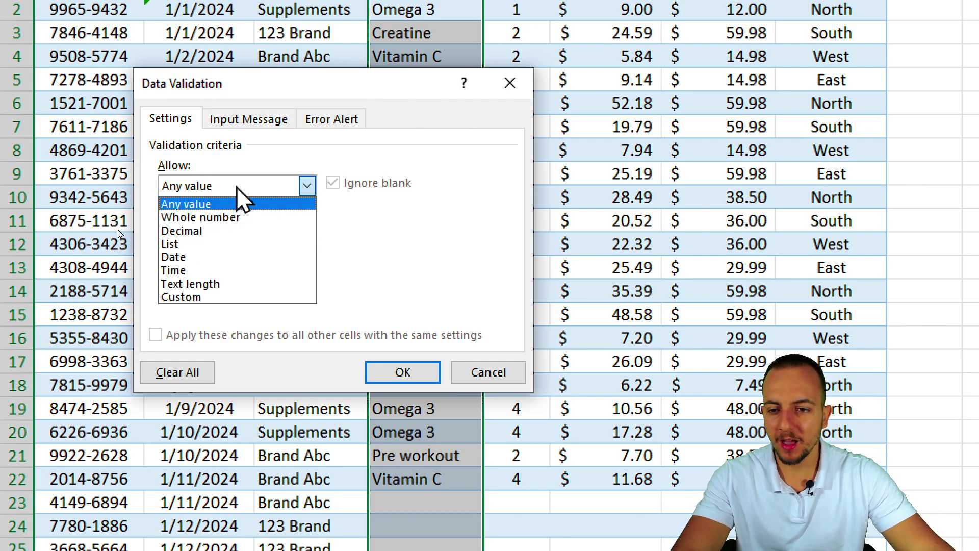
pyautogui.click(222, 245)
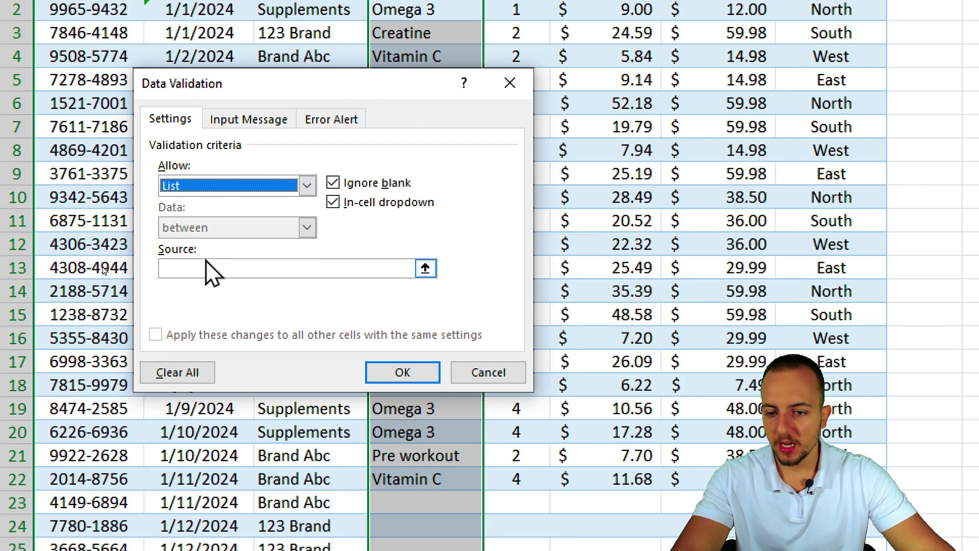
pyautogui.click(194, 268)
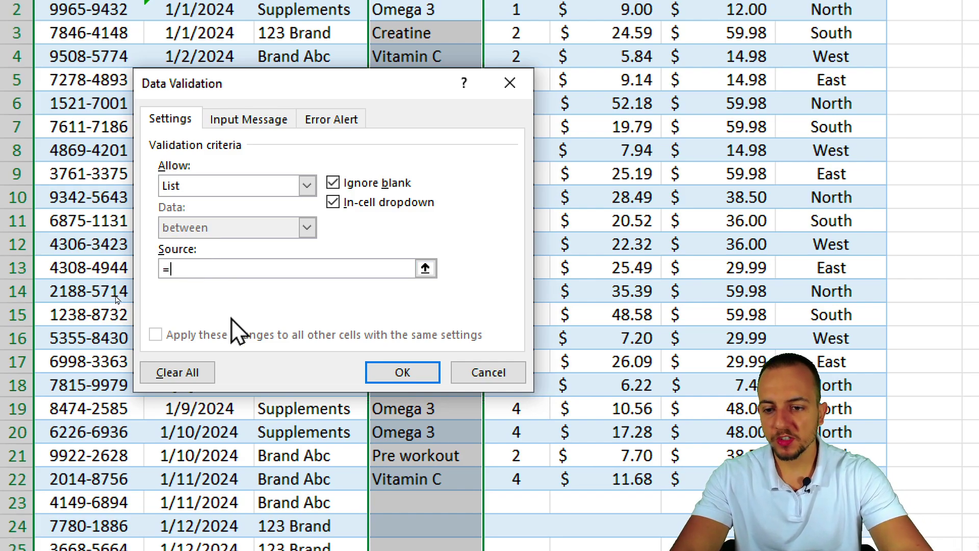
pyautogui.write('=indi')
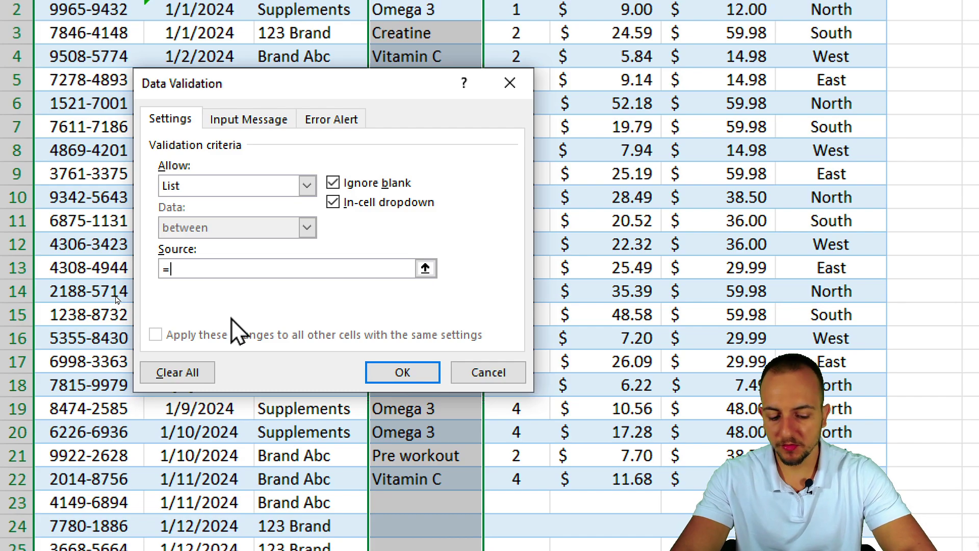
pyautogui.write('rect(')
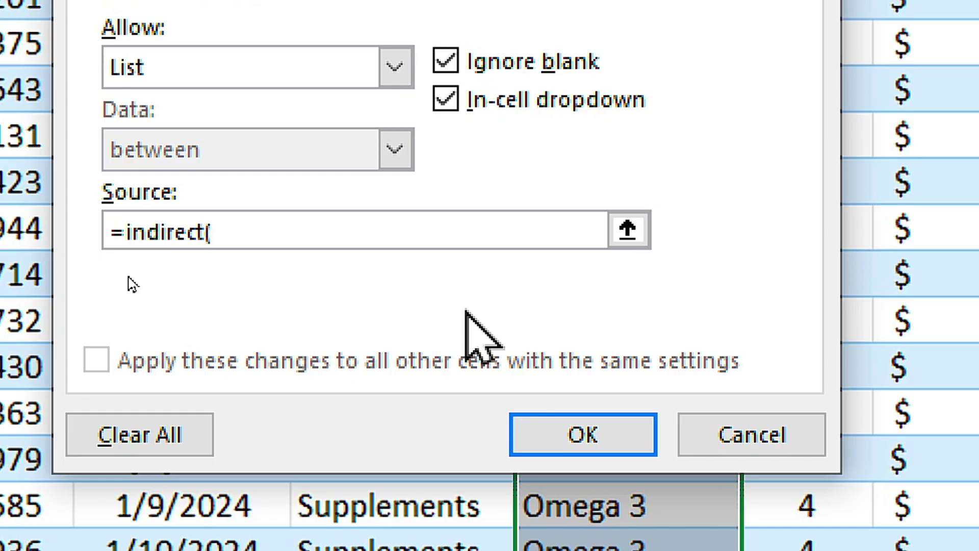
pyautogui.rightClick(262, 233)
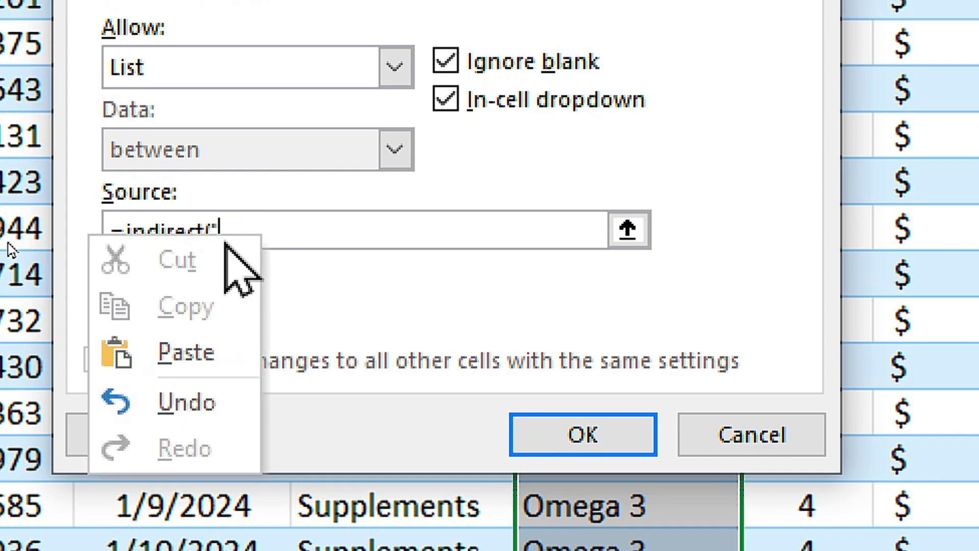
pyautogui.click(212, 363)
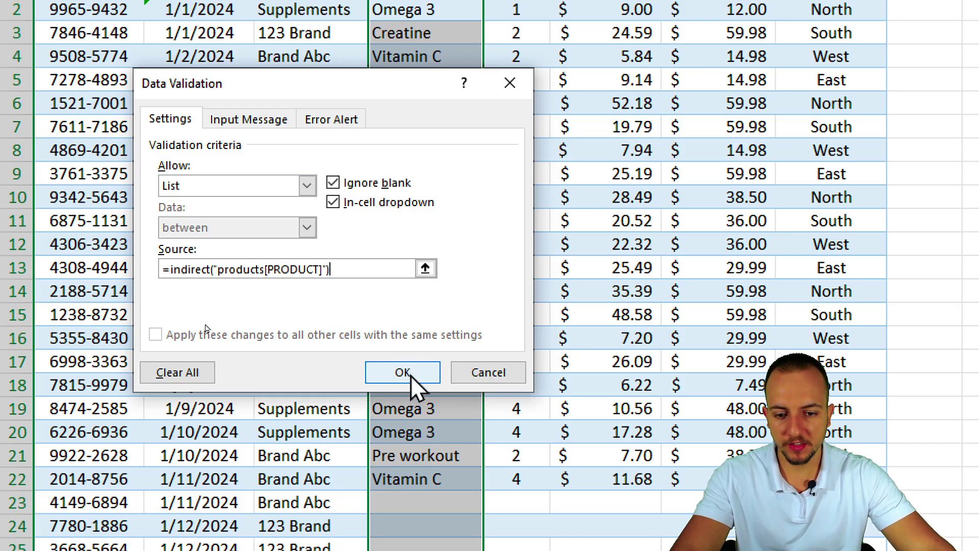
pyautogui.click(583, 435)
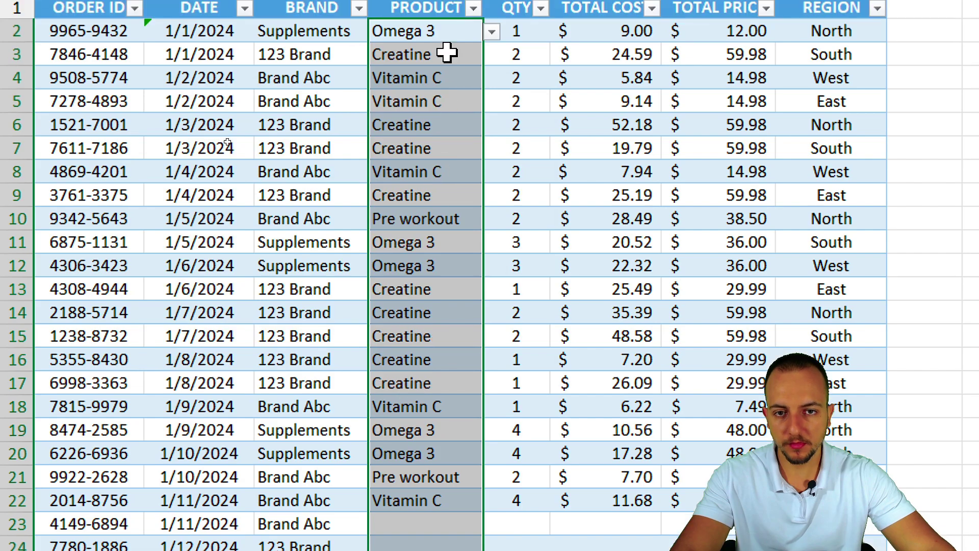
# Step: Test the new drop-down by picking Creatine for D6, then glance at the LISTS sheet
pyautogui.click(446, 53)
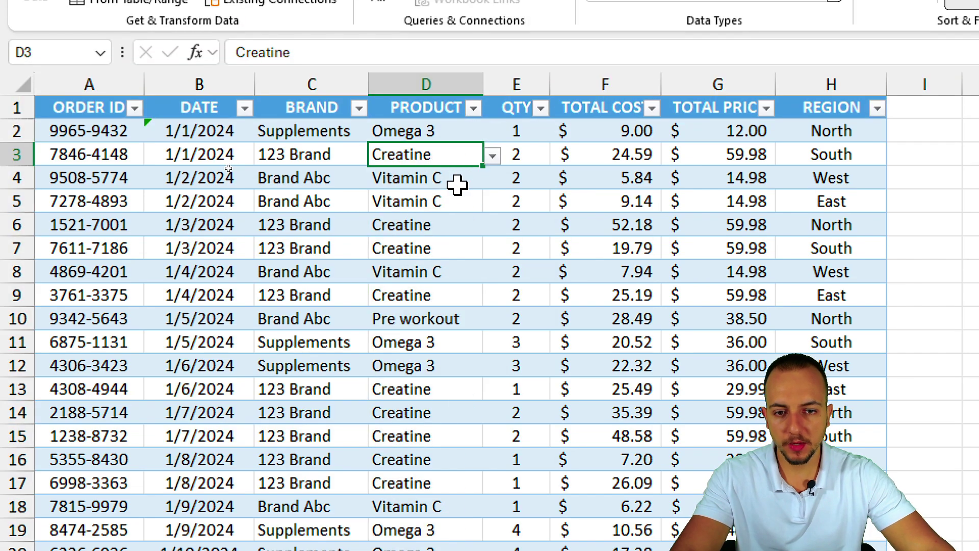
pyautogui.click(428, 101)
pyautogui.moveTo(428, 30); pyautogui.dragTo(433, 133)
pyautogui.click(430, 225)
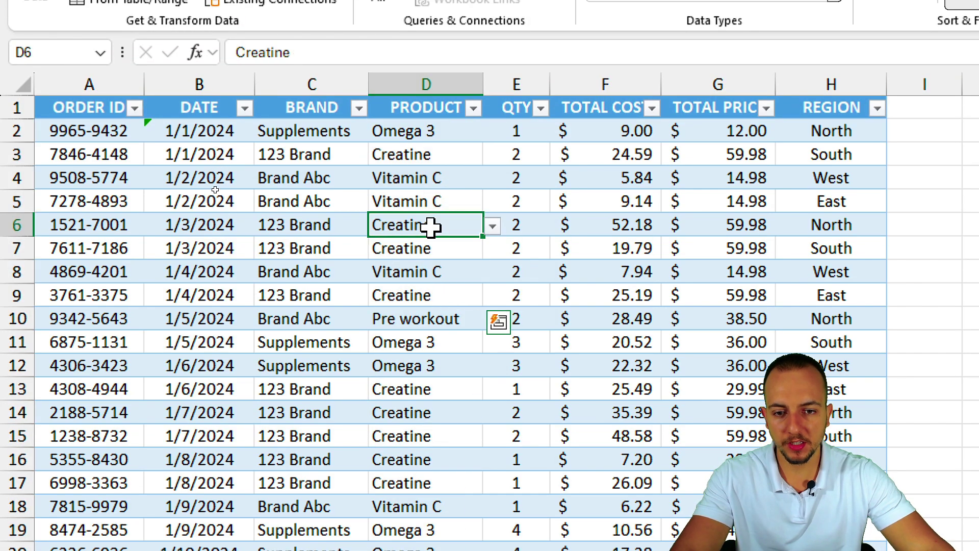
pyautogui.click(492, 226)
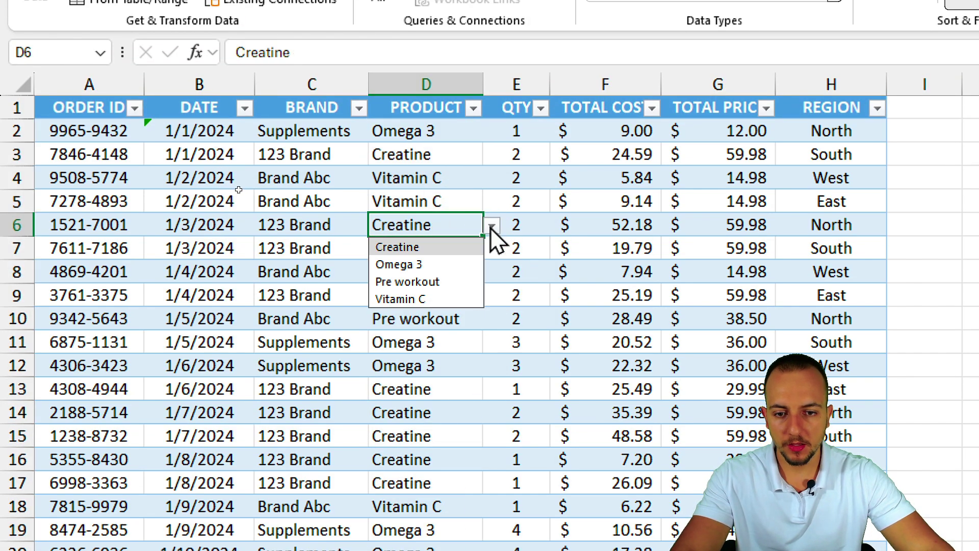
pyautogui.click(446, 248)
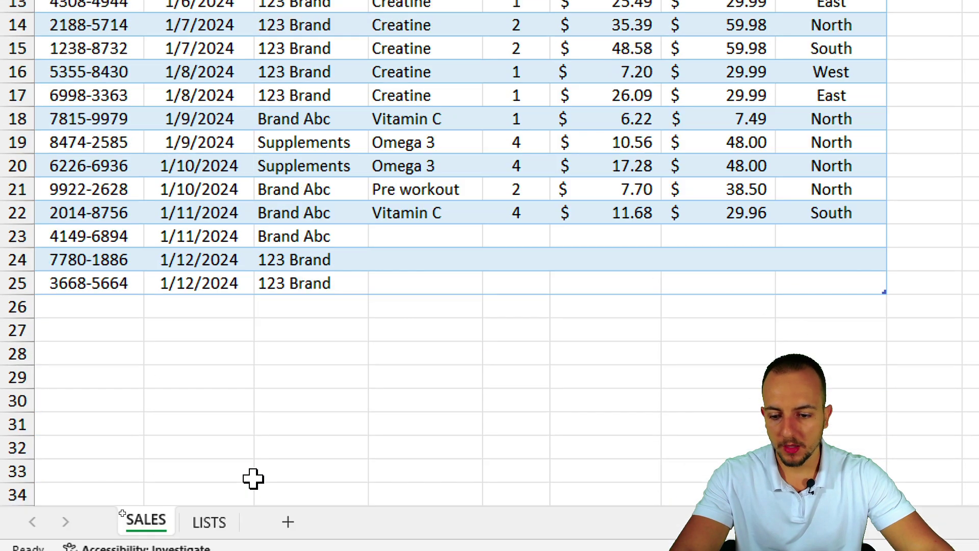
pyautogui.click(209, 522)
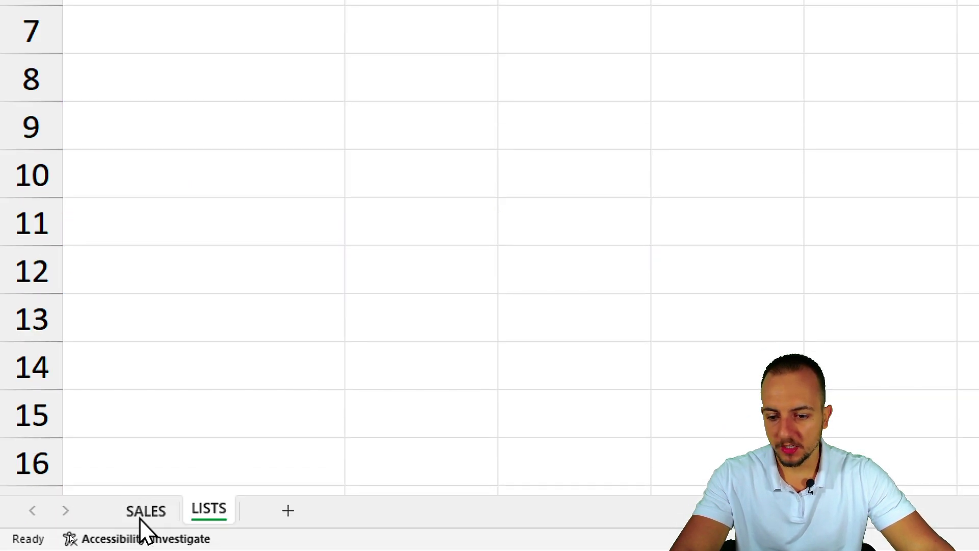
pyautogui.click(141, 516)
# Step: Choose Omega 3, Pre workout and Vitamin C for D23, D24 and D25
pyautogui.click(442, 225)
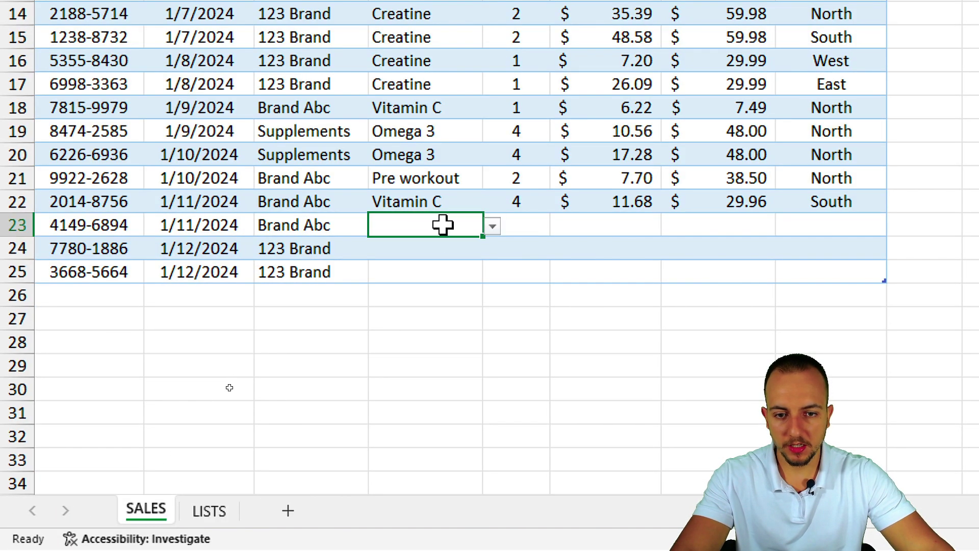
pyautogui.click(493, 226)
pyautogui.click(436, 264)
pyautogui.click(448, 249)
pyautogui.click(492, 249)
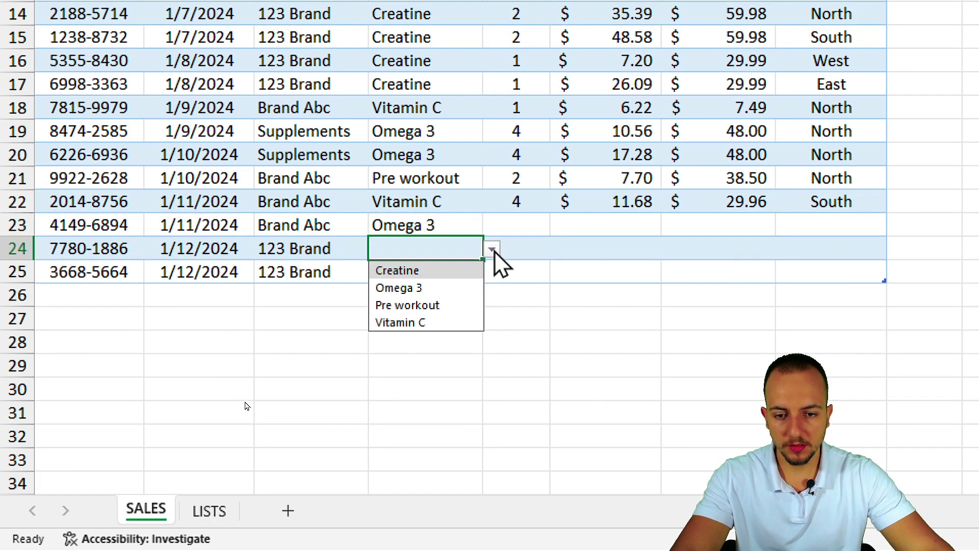
pyautogui.click(427, 305)
pyautogui.click(462, 271)
pyautogui.click(492, 273)
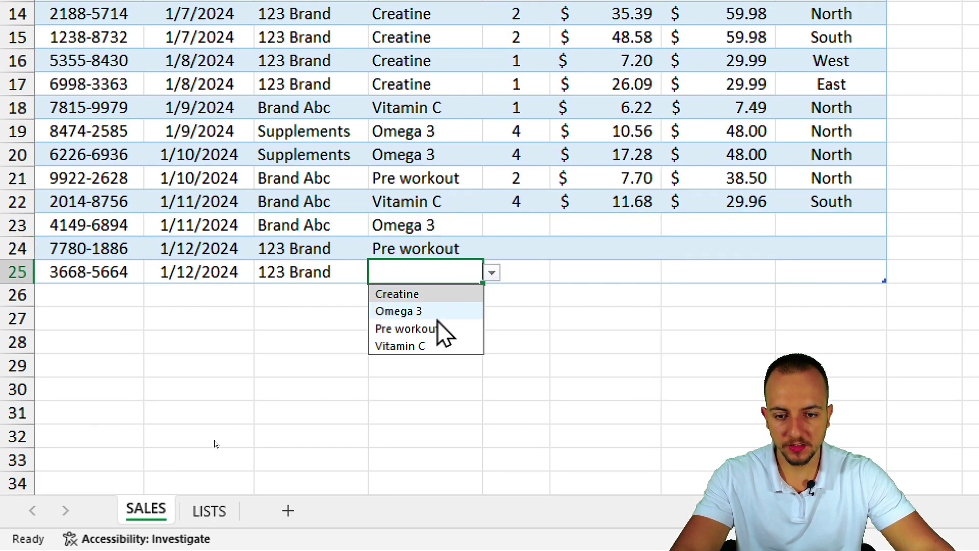
pyautogui.click(416, 345)
pyautogui.click(83, 295)
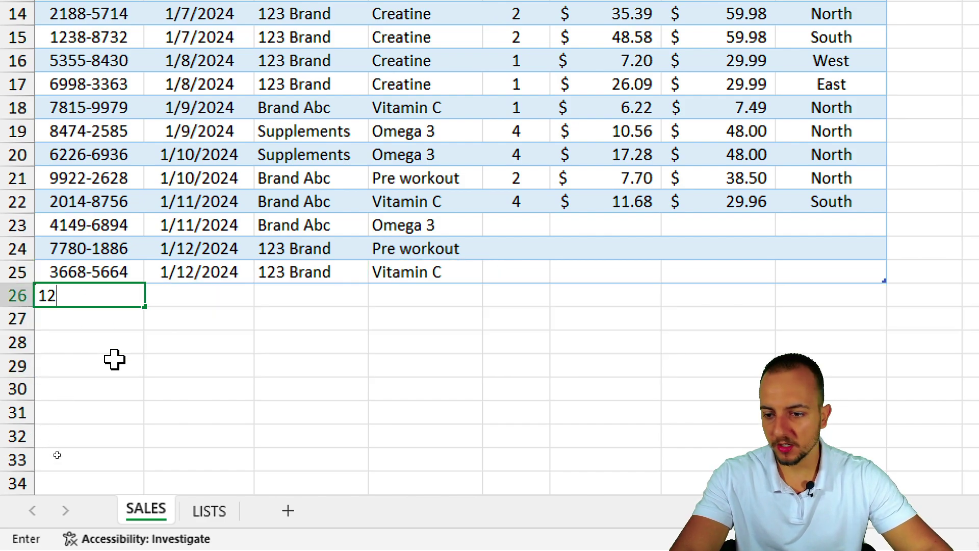
# Step: Enter a new order ID in A26 to extend the table, and pick Pre workout in D26
pyautogui.write('123123')
pyautogui.press('Return')
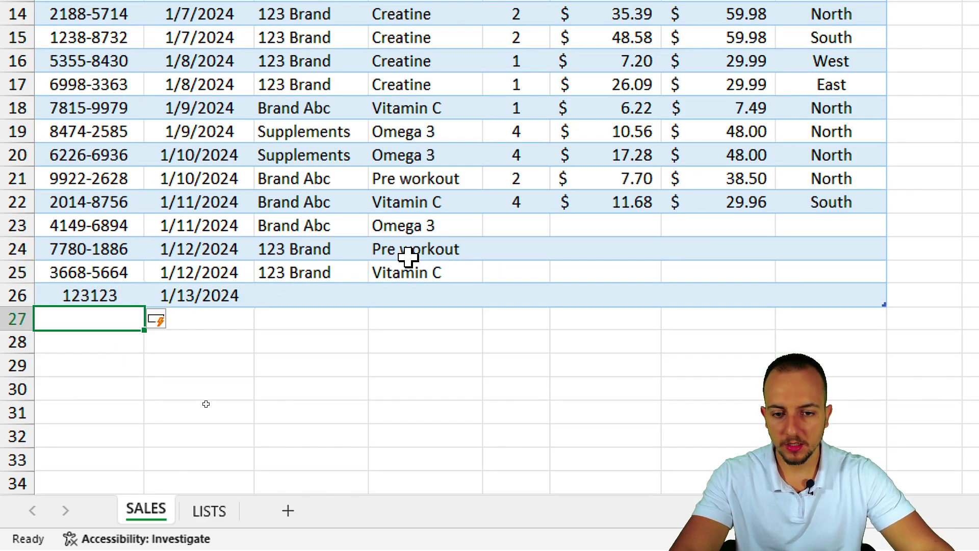
pyautogui.click(428, 299)
pyautogui.moveTo(486, 275)
pyautogui.mouseDown()
pyautogui.moveTo(480, 339)
pyautogui.moveTo(510, 285)
pyautogui.mouseUp()
pyautogui.moveTo(489, 343); pyautogui.dragTo(535, 428)
pyautogui.press('Escape')
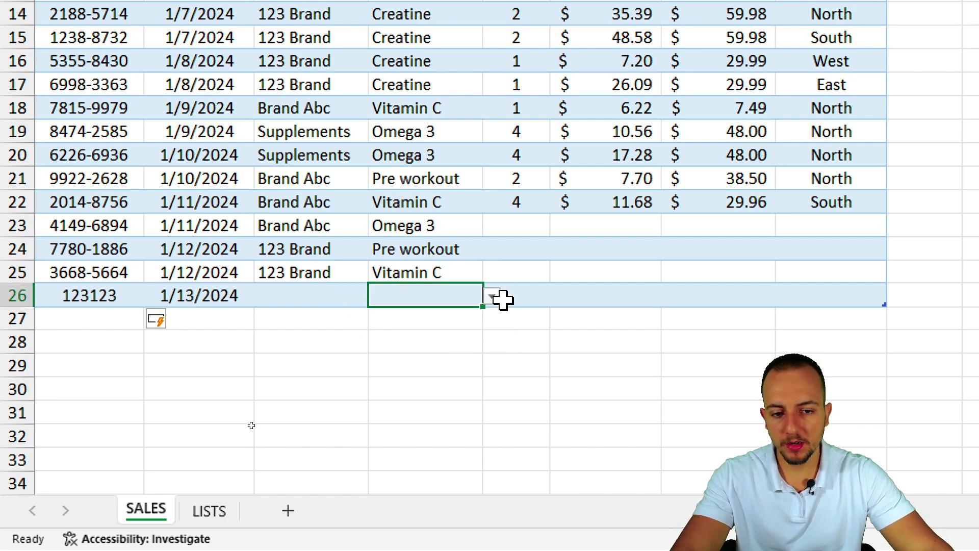
pyautogui.click(493, 297)
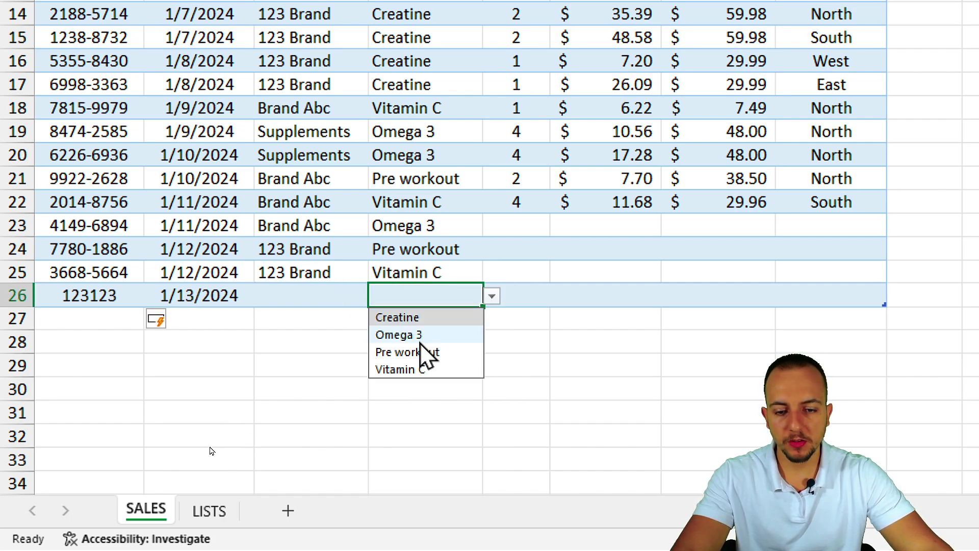
pyautogui.click(461, 352)
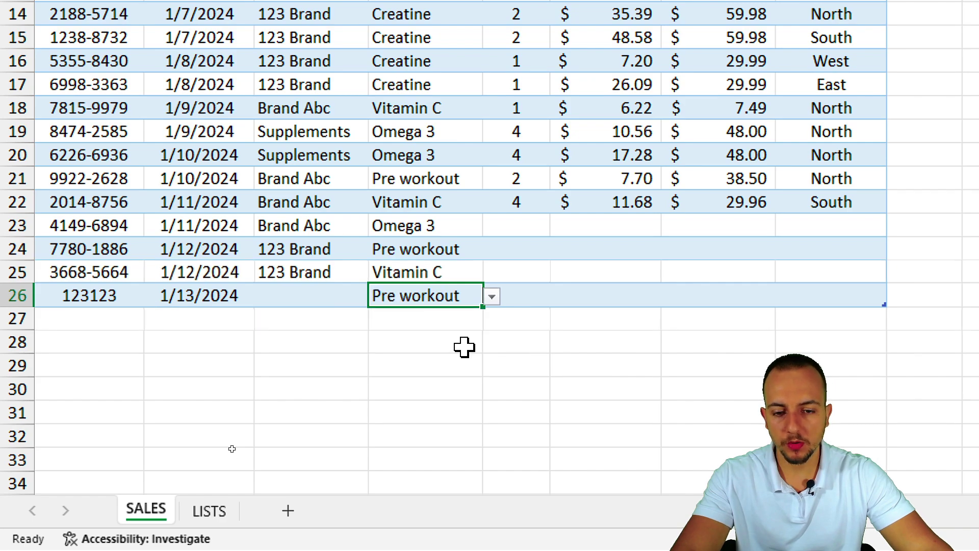
pyautogui.click(207, 514)
# Step: Type Protein Powder into A6 below the existing products, then go back to SALES
pyautogui.moveTo(148, 371); pyautogui.dragTo(160, 452)
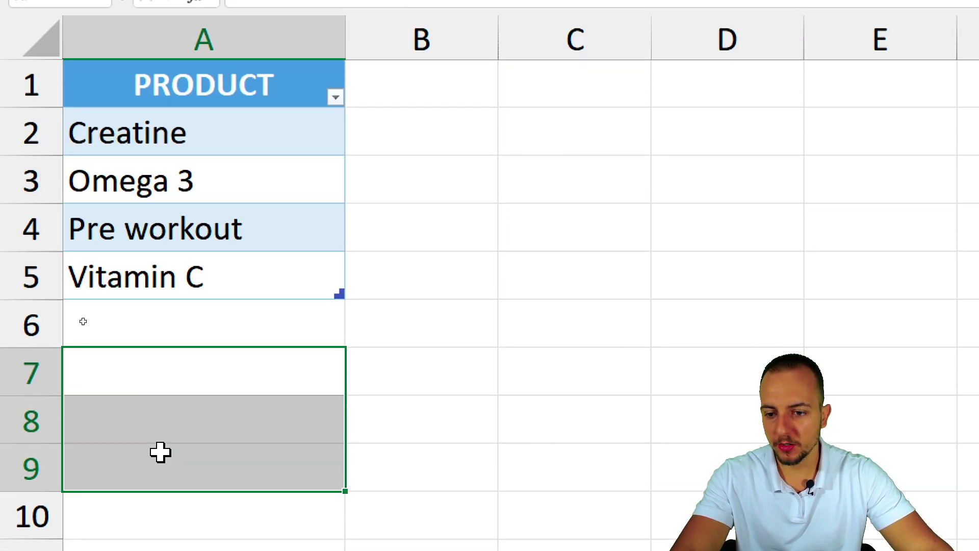
pyautogui.click(204, 331)
pyautogui.write('Protein Powder')
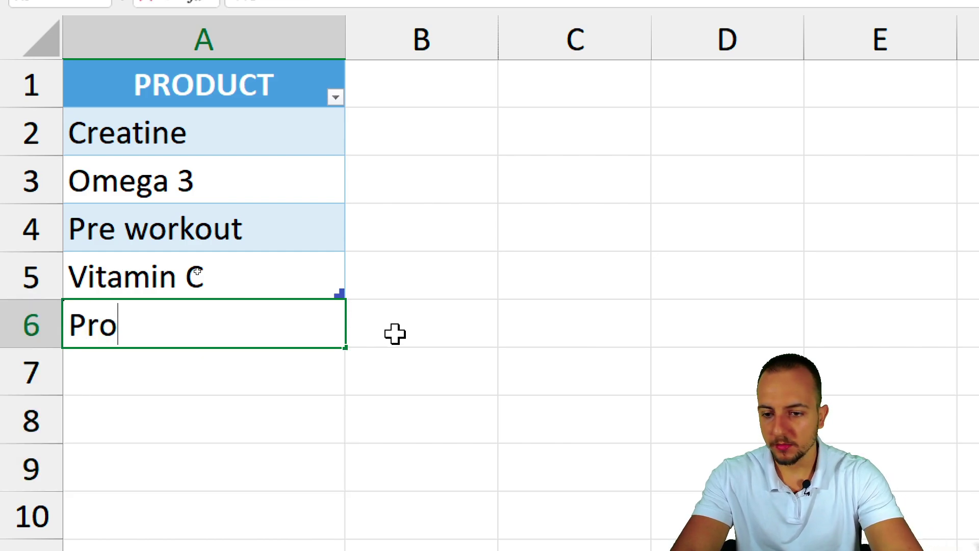
pyautogui.press('Return')
pyautogui.click(391, 330)
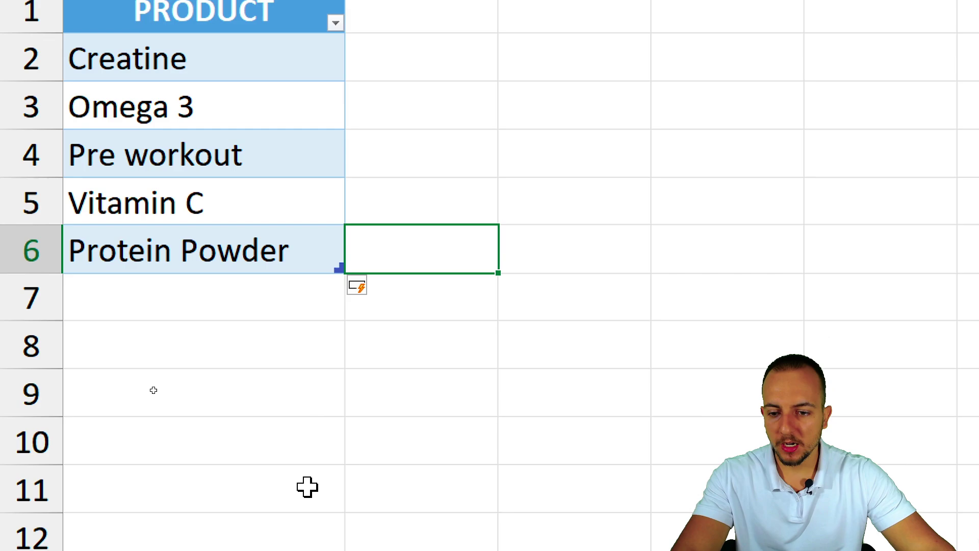
pyautogui.click(153, 515)
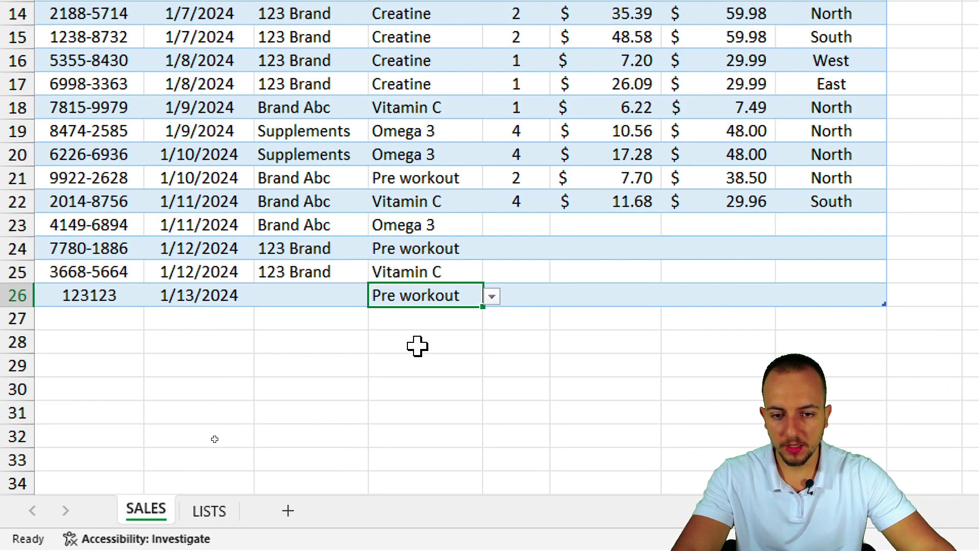
# Step: Check D26's list shows Protein Powder, then add row 27 with a new order ID
pyautogui.click(492, 297)
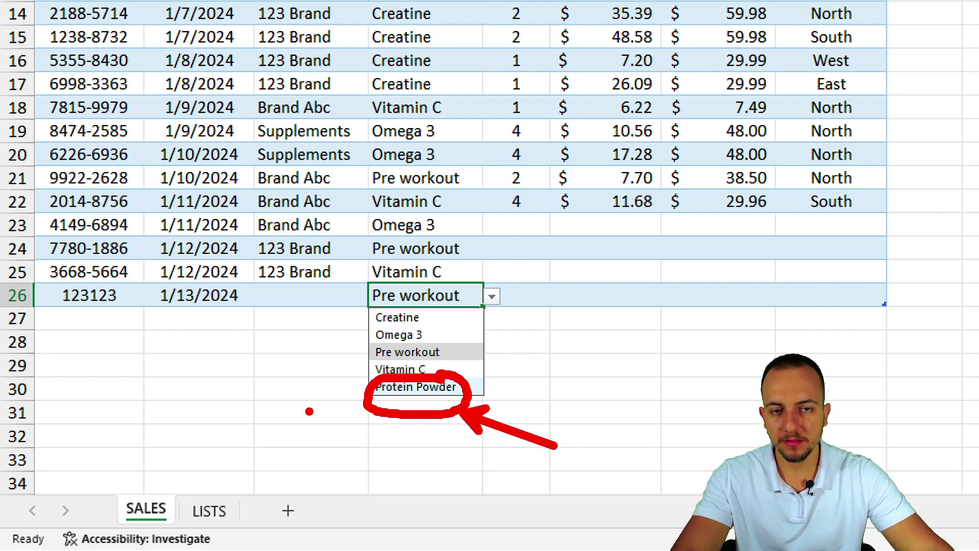
pyautogui.press('Escape')
pyautogui.click(107, 322)
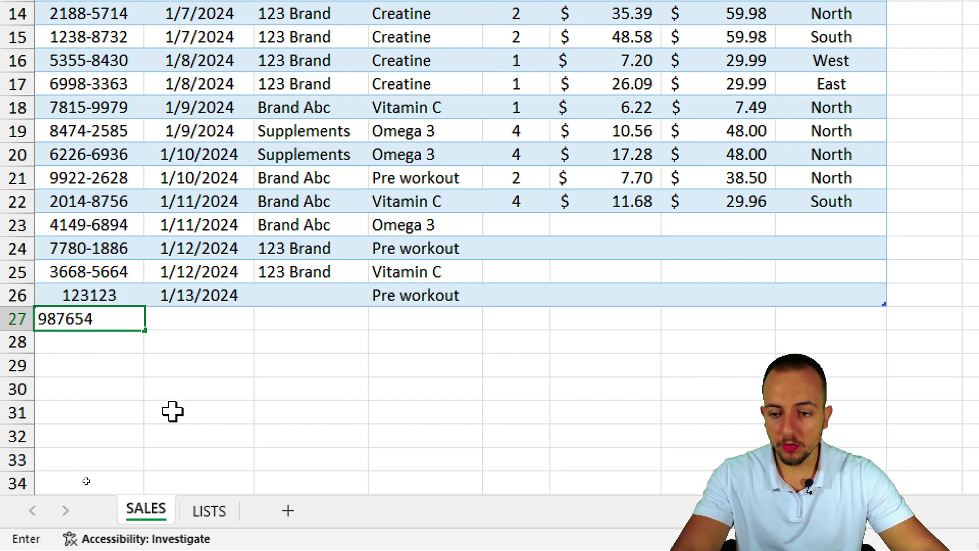
pyautogui.press('Return')
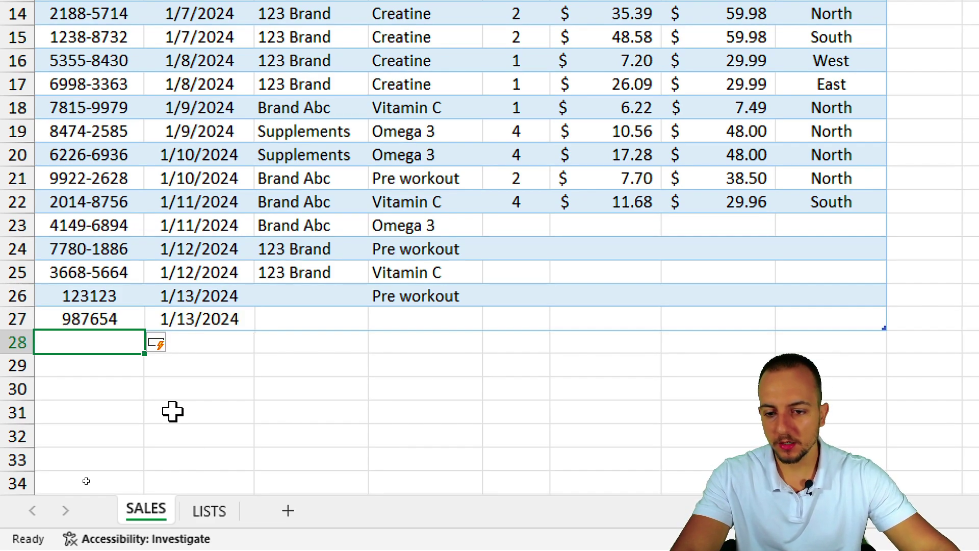
pyautogui.click(451, 315)
pyautogui.click(492, 320)
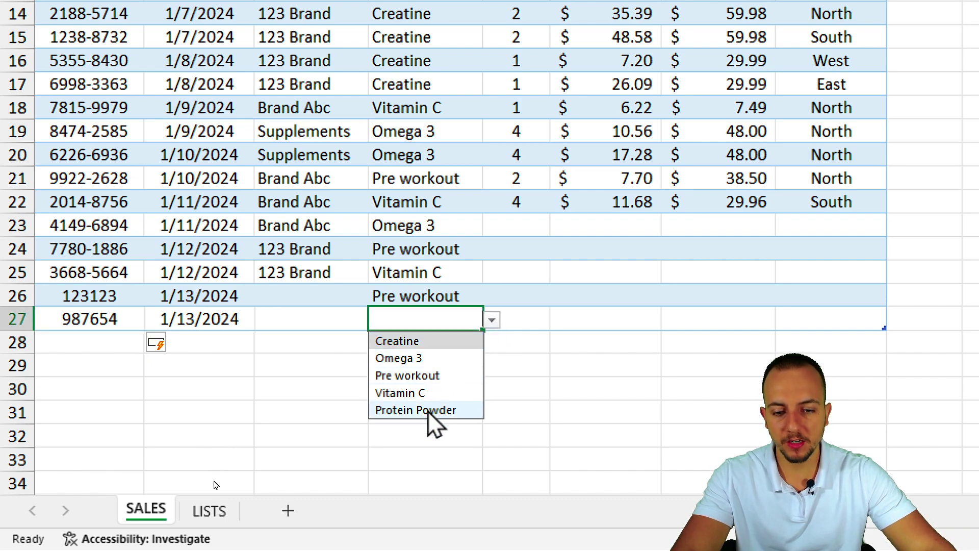
pyautogui.press('Escape')
# Step: Delete the Pre workout table row from the LISTS products table, then return to SALES
pyautogui.click(215, 511)
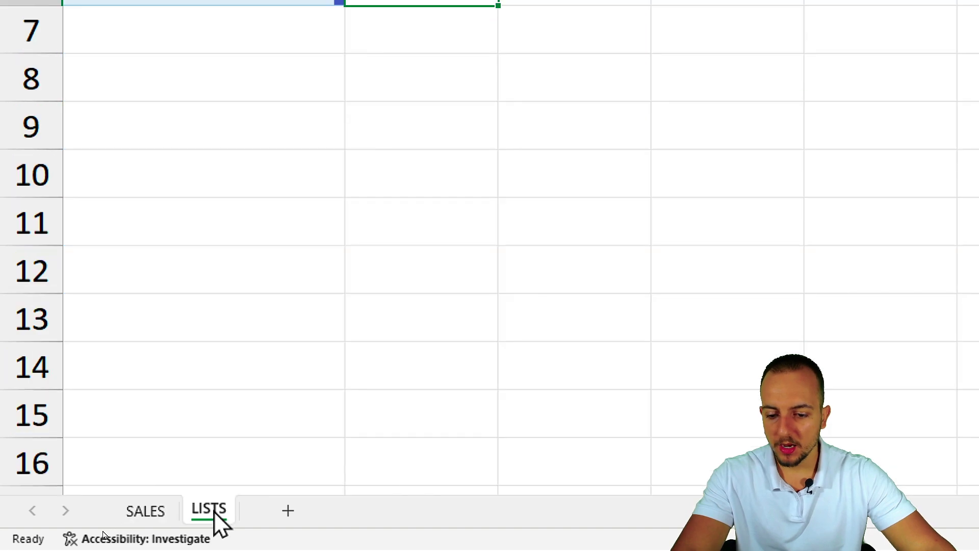
pyautogui.moveTo(236, 108); pyautogui.dragTo(222, 299)
pyautogui.click(183, 217)
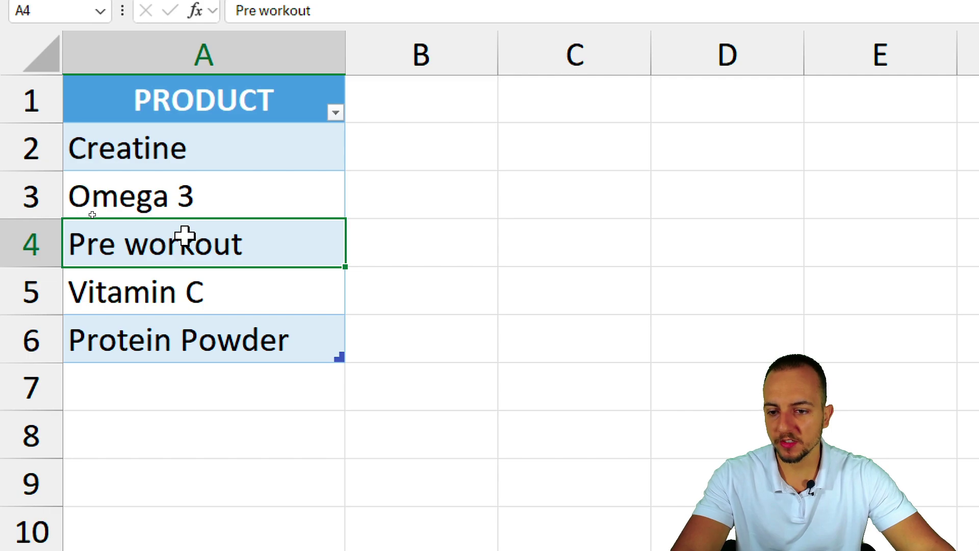
pyautogui.rightClick(185, 236)
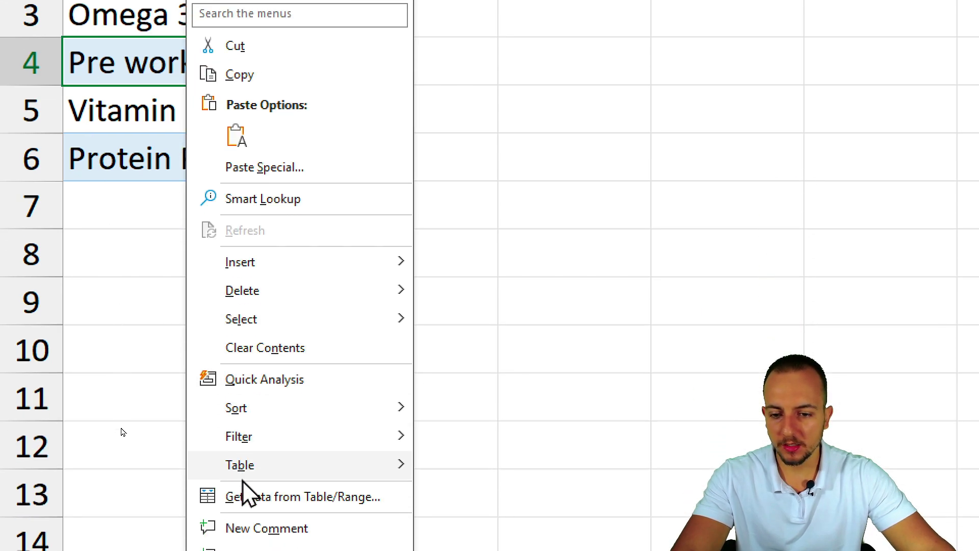
pyautogui.moveTo(299, 292)
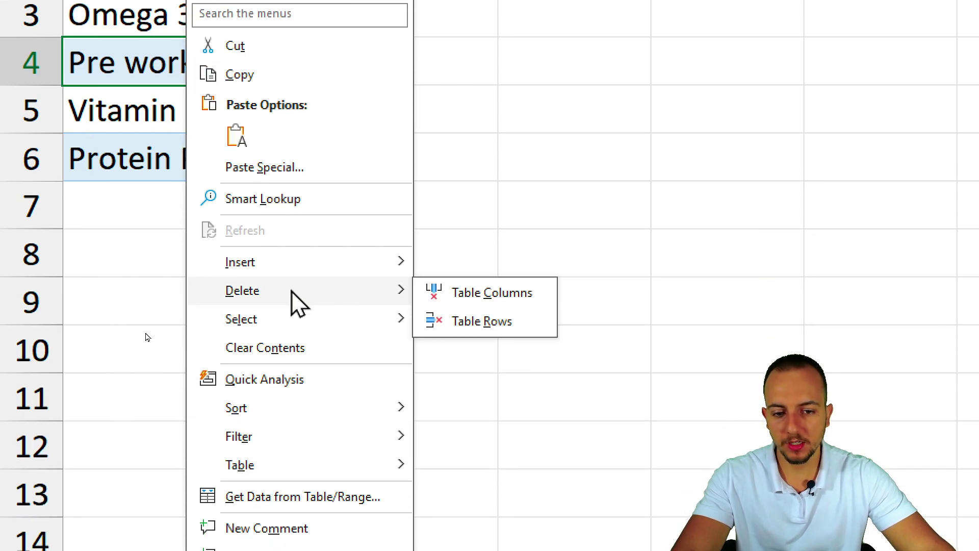
pyautogui.click(477, 321)
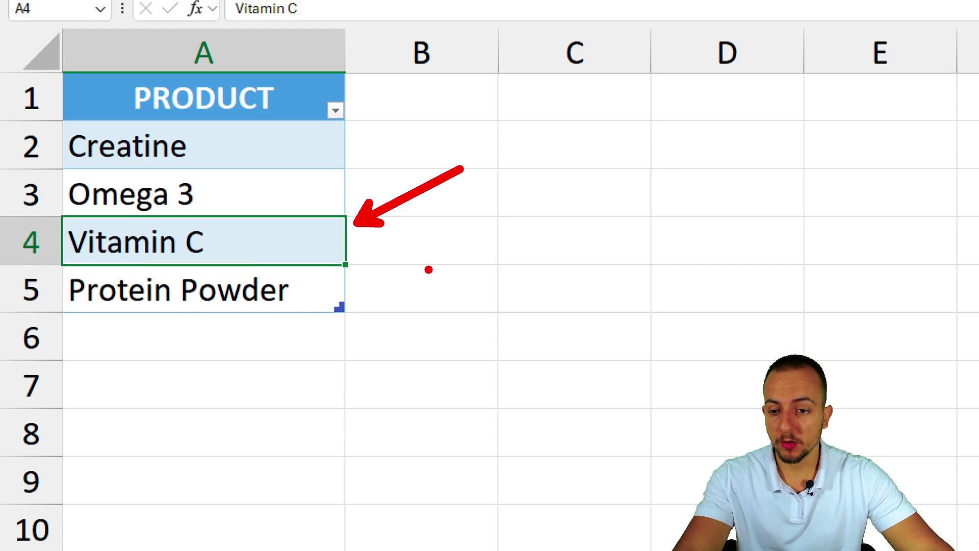
pyautogui.click(144, 509)
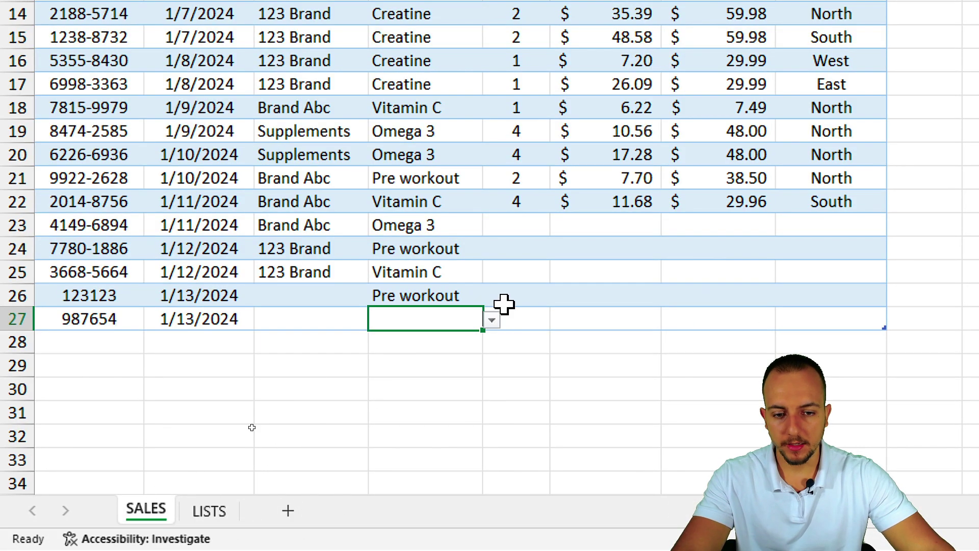
pyautogui.click(492, 320)
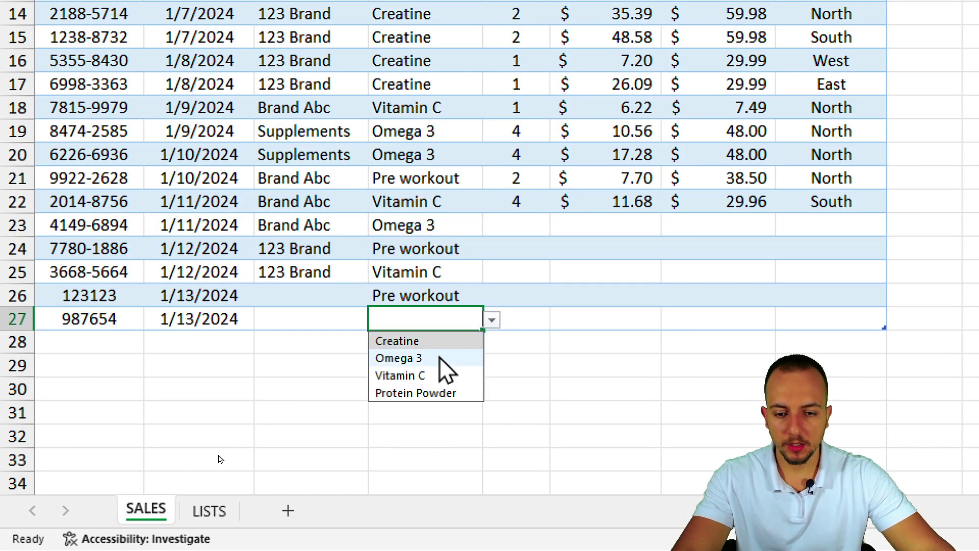
pyautogui.click(447, 327)
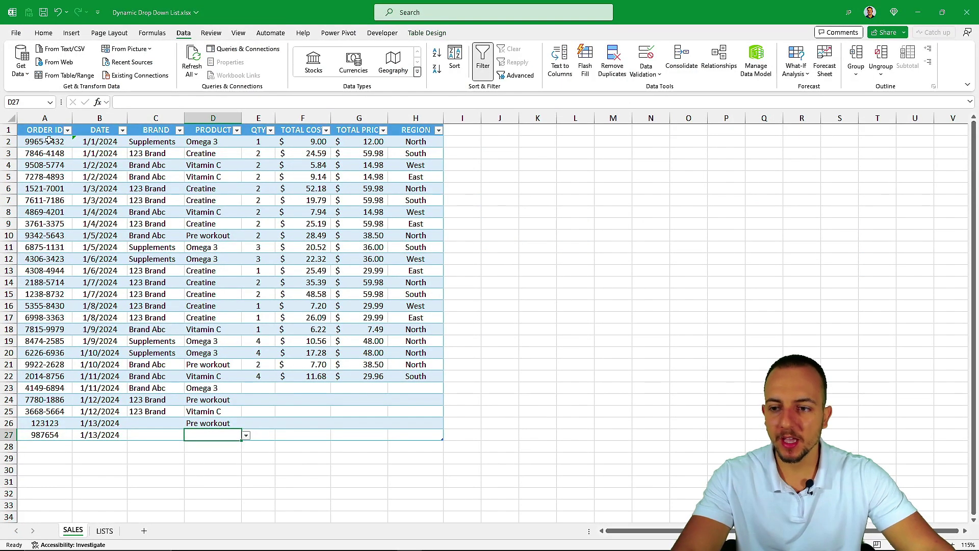
pyautogui.click(48, 122)
pyautogui.click(53, 132)
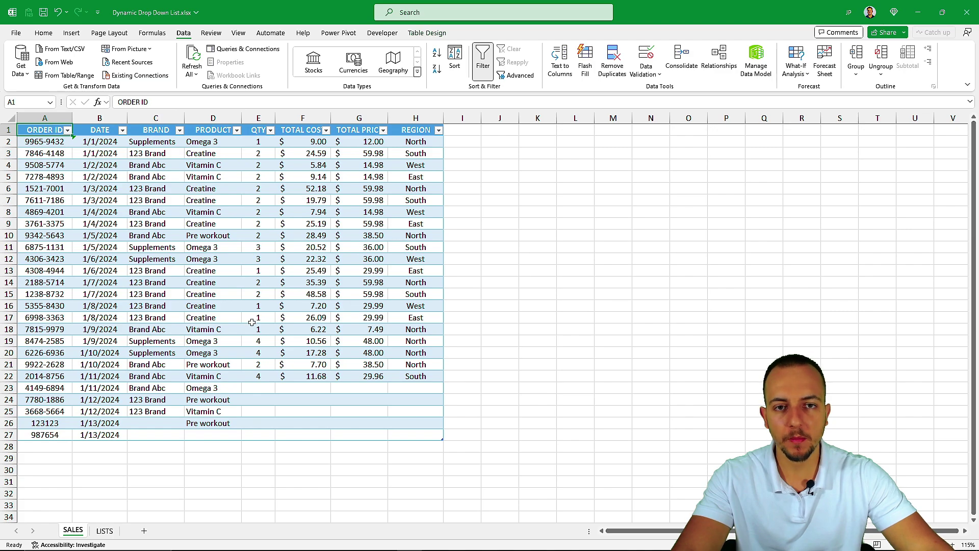